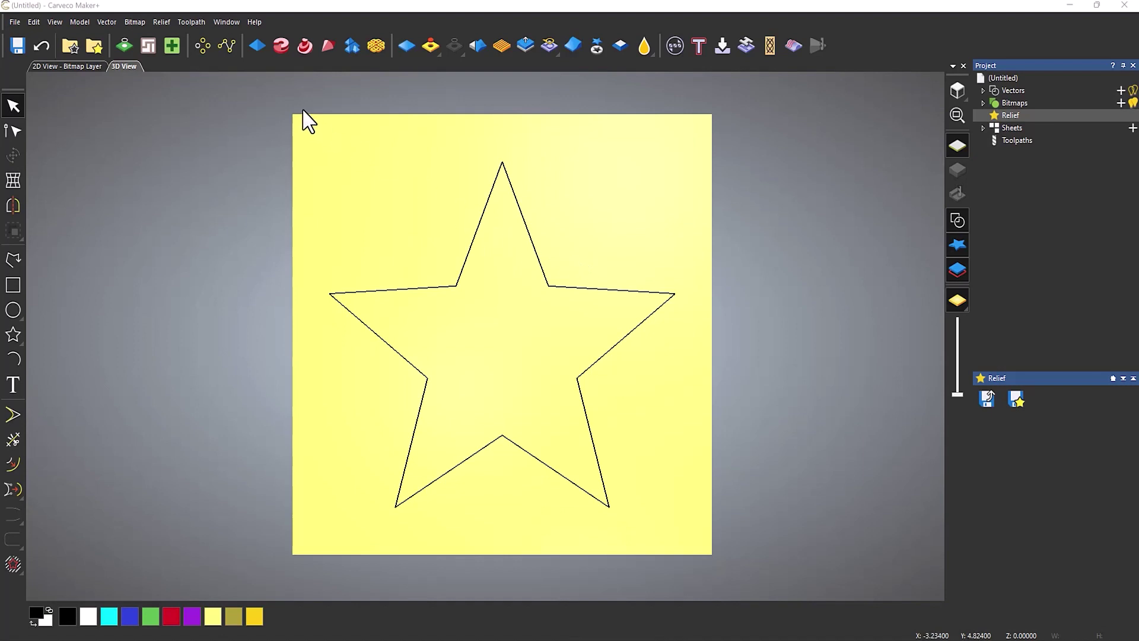
Preview the star in Shape Editor with a Square, pyramid-shaped profile.
left_click(261, 47)
left_click(505, 270)
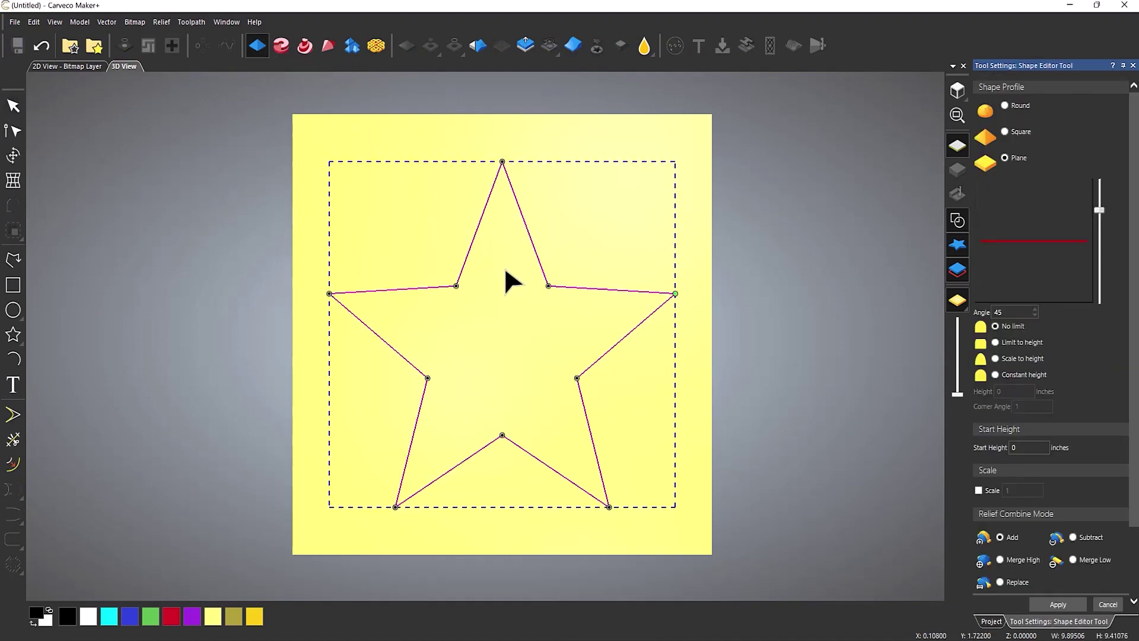
left_click(1004, 131)
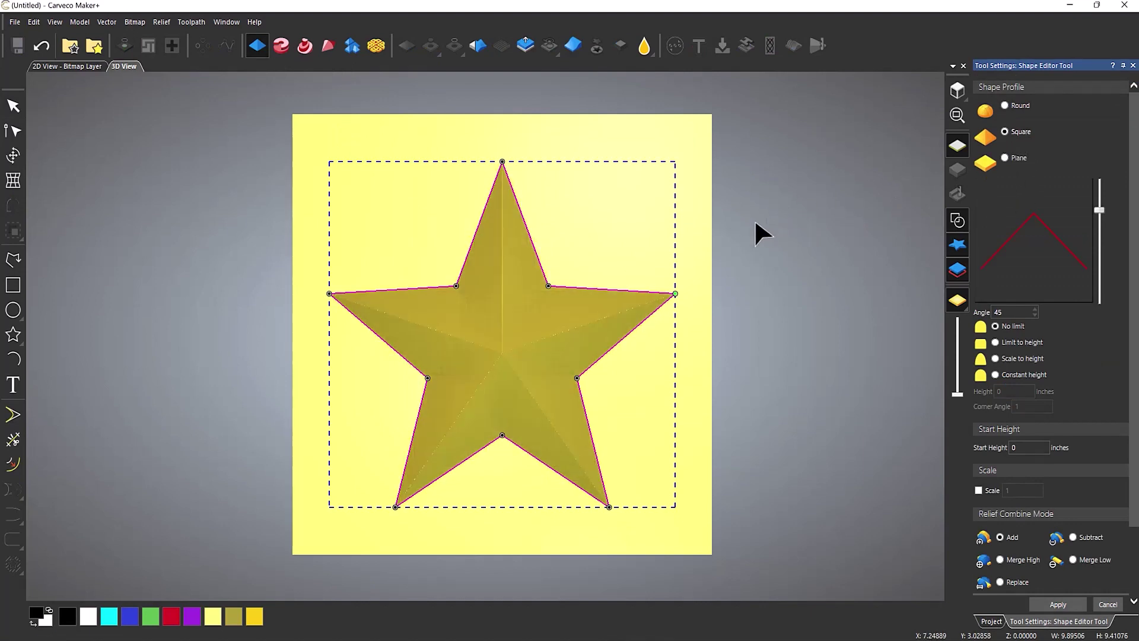
Orbit, zoom and pan the 3D view to inspect the peaked star from the side and above.
left_click_drag(651, 386, 669, 292)
scroll(536, 369, "up", 3)
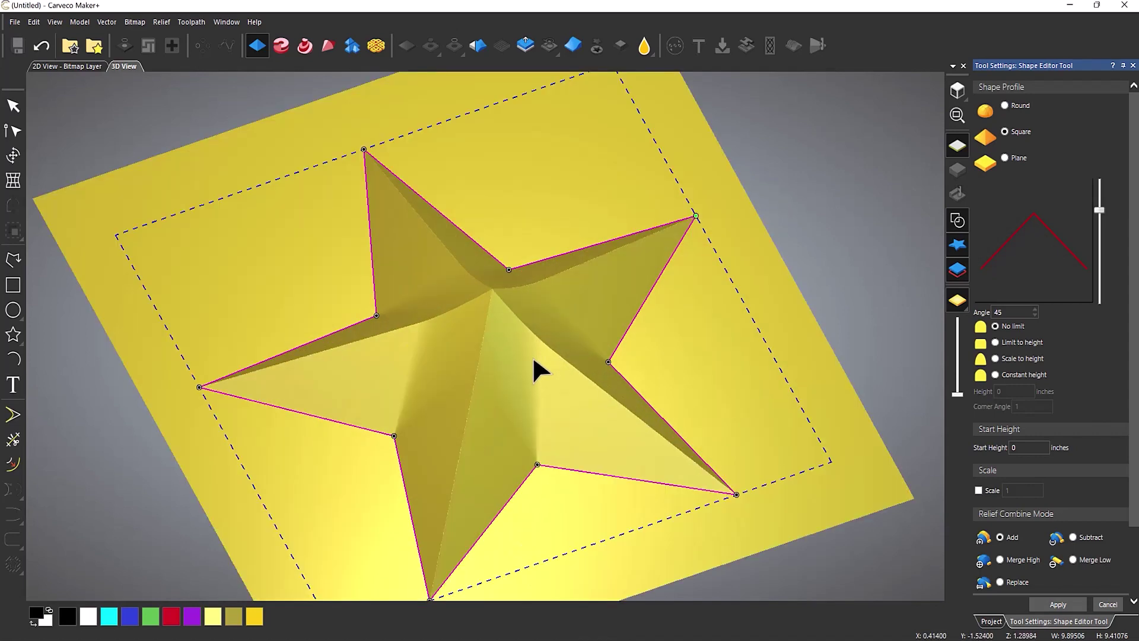
scroll(583, 379, "down", 2)
left_click_drag(541, 333, 577, 208)
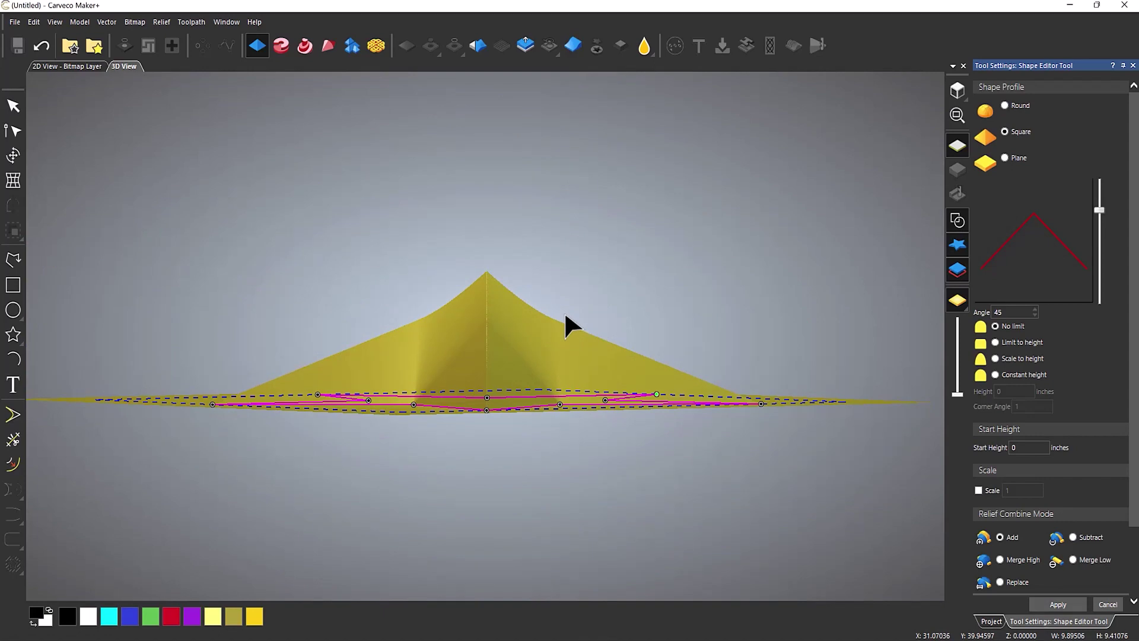
left_click_drag(611, 264, 522, 490)
scroll(522, 490, "down", 2)
scroll(538, 510, "up", 2)
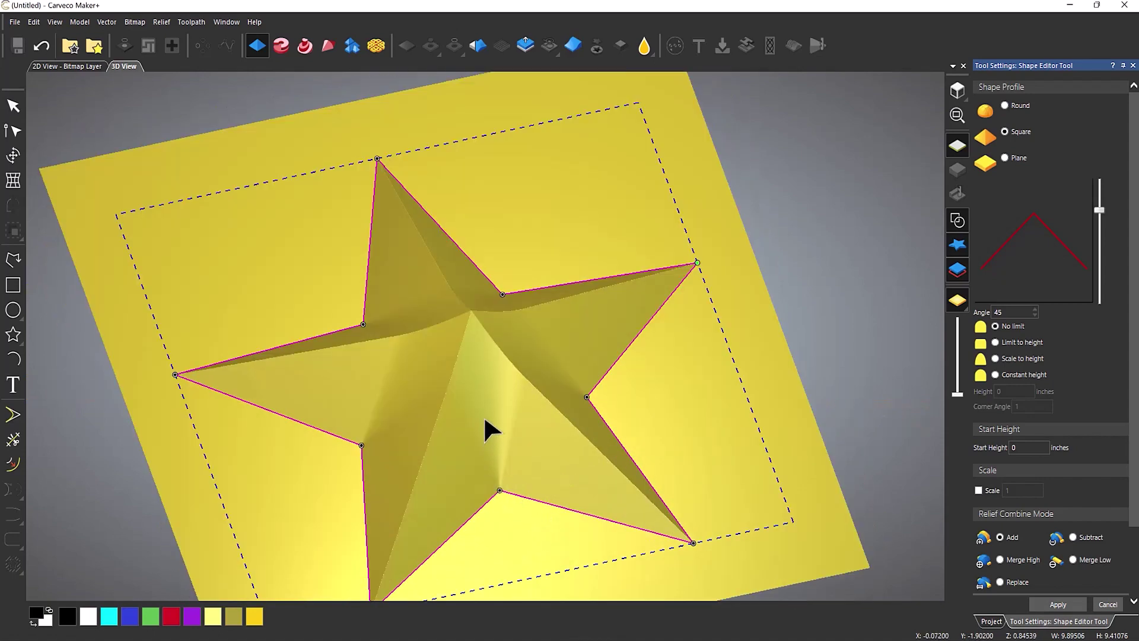
middle_click_drag(485, 419, 491, 389)
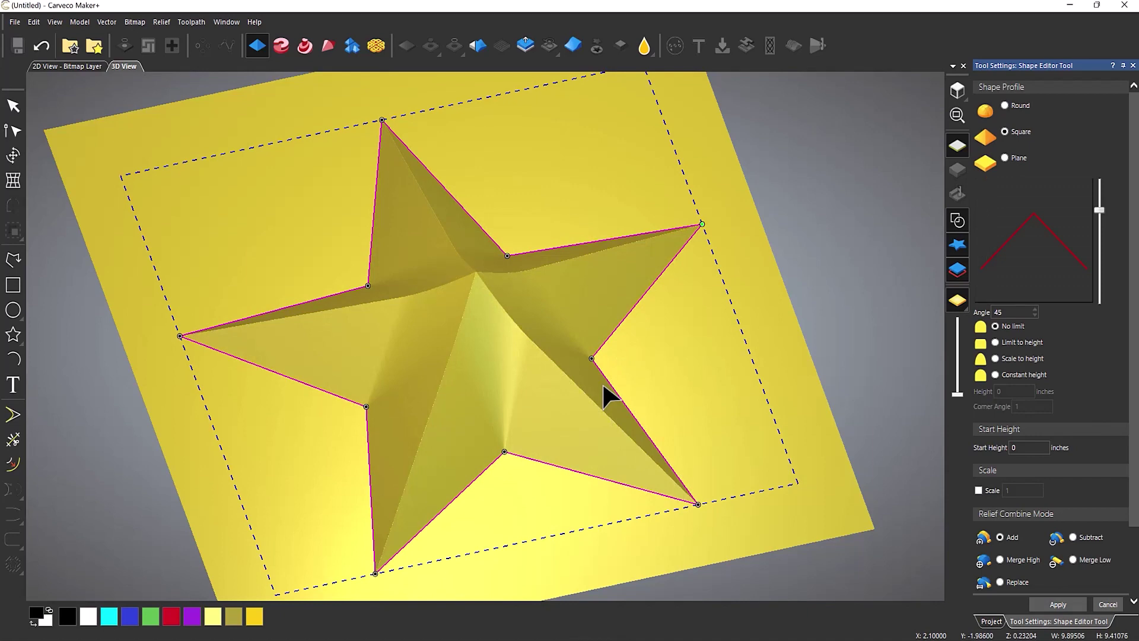
Discard the pyramid preview and view the star as a linear Contour Blend relief edge-on.
left_click(1108, 604)
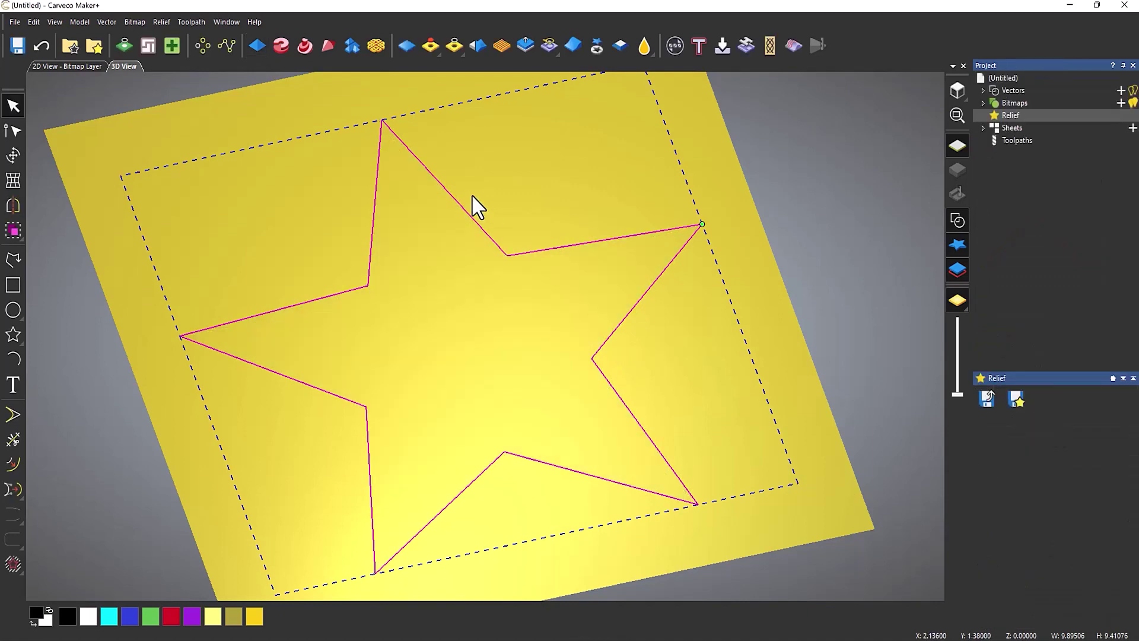
left_click(347, 48)
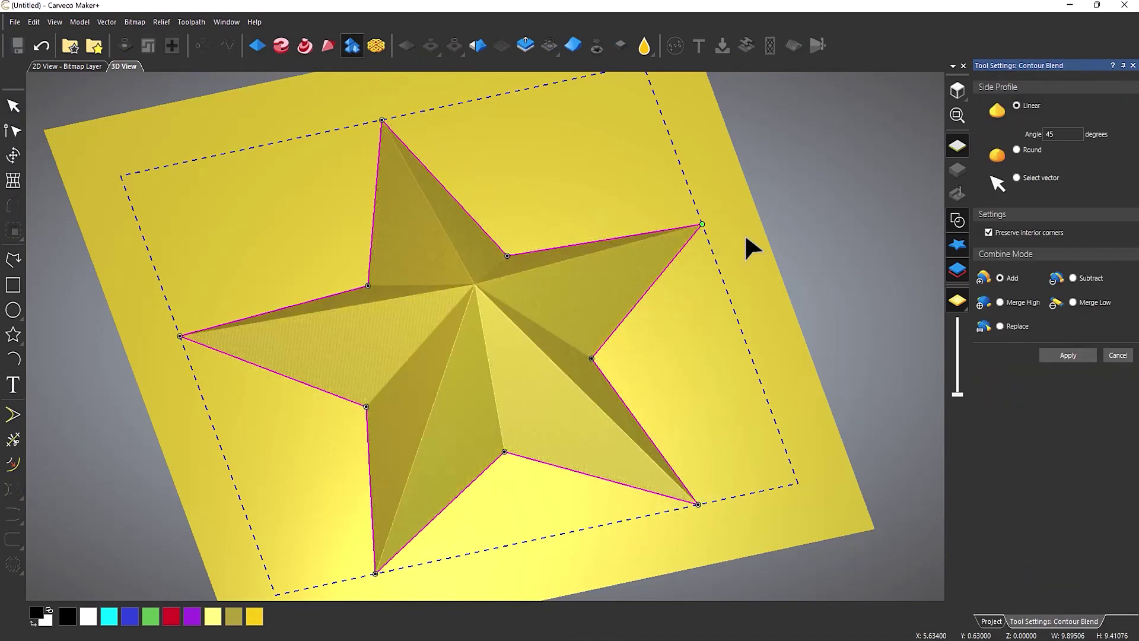
left_click_drag(517, 347, 529, 173)
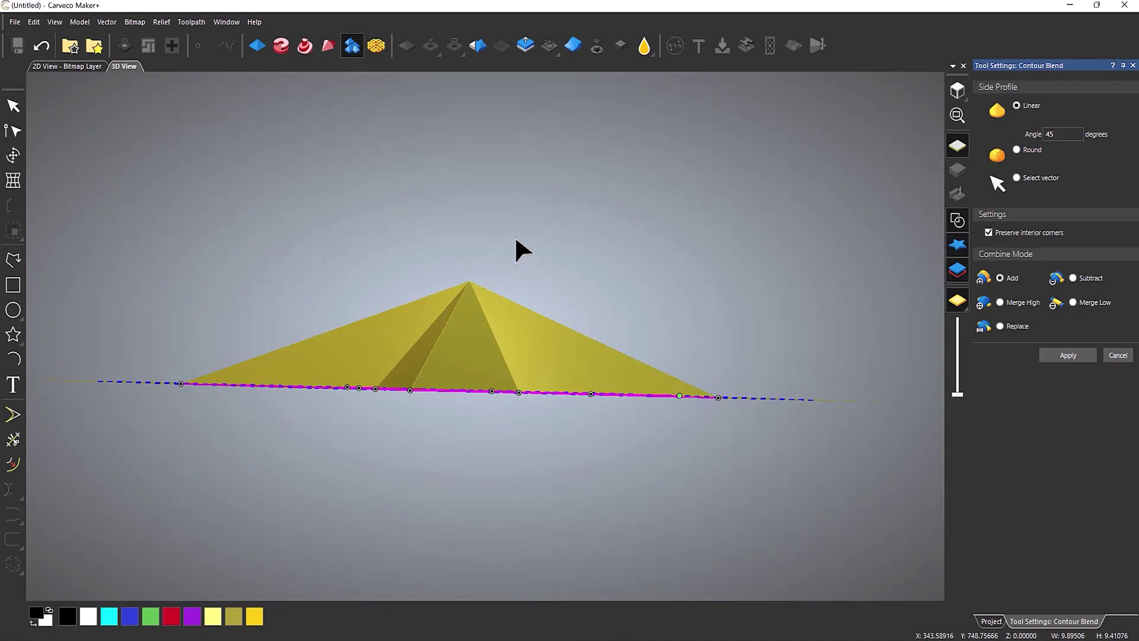
left_click_drag(515, 240, 534, 440)
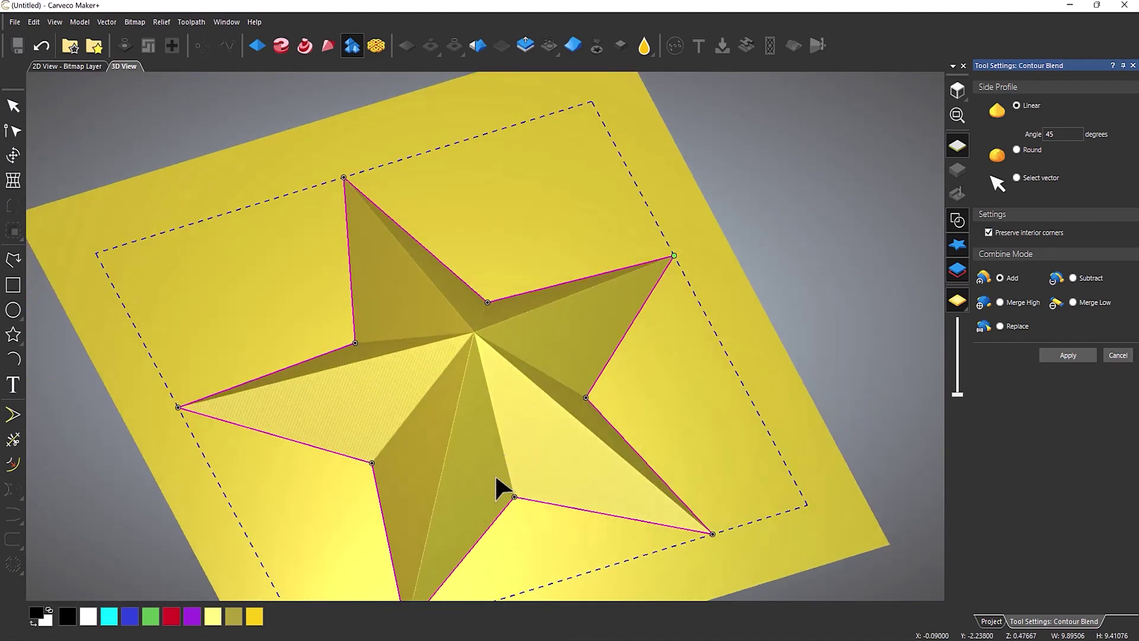
scroll(495, 498, "down", 1)
scroll(493, 507, "up", 2)
scroll(494, 503, "down", 1)
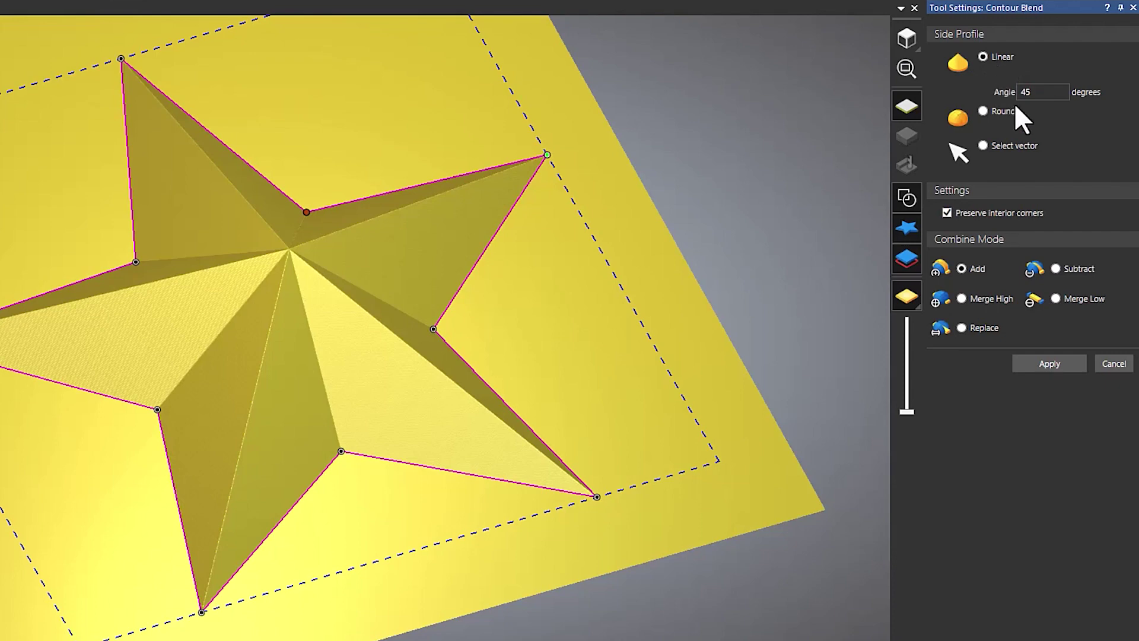
Compare Contour Blend slope angles of 10° and 45°, then cancel the preview.
double_click(1013, 93)
type("10")
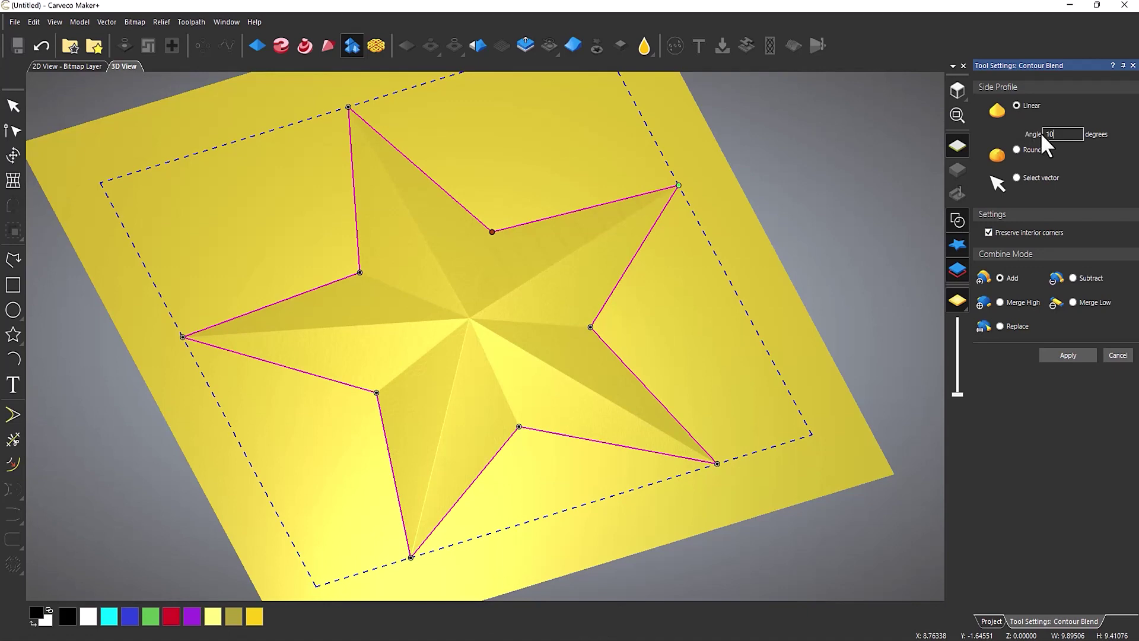
left_click_drag(1067, 141, 1001, 128)
type("45")
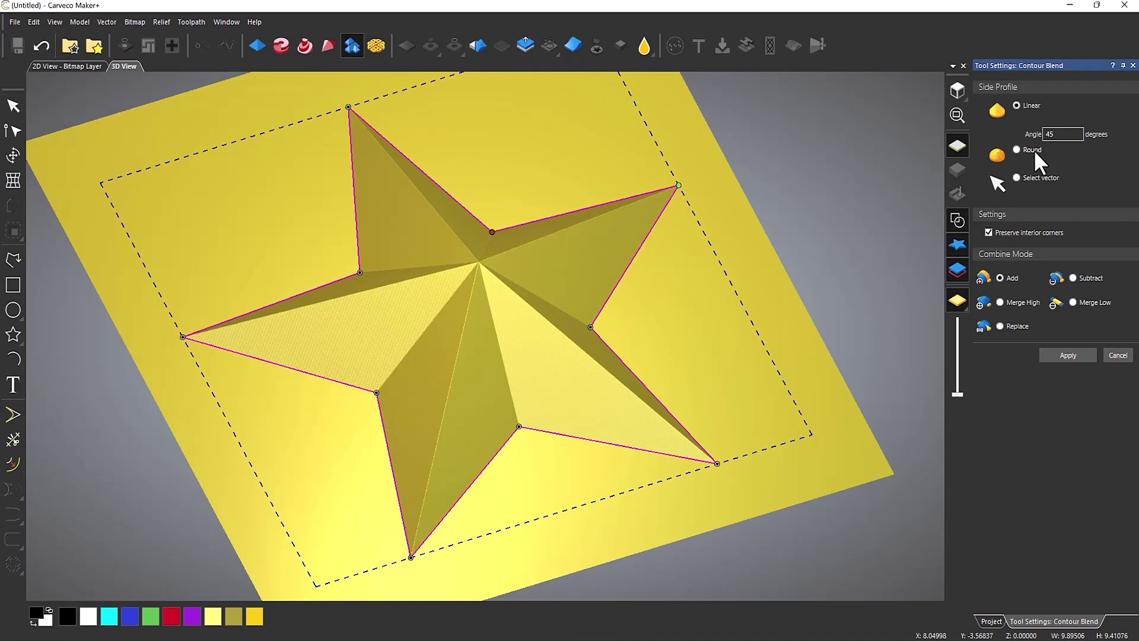
left_click(1118, 356)
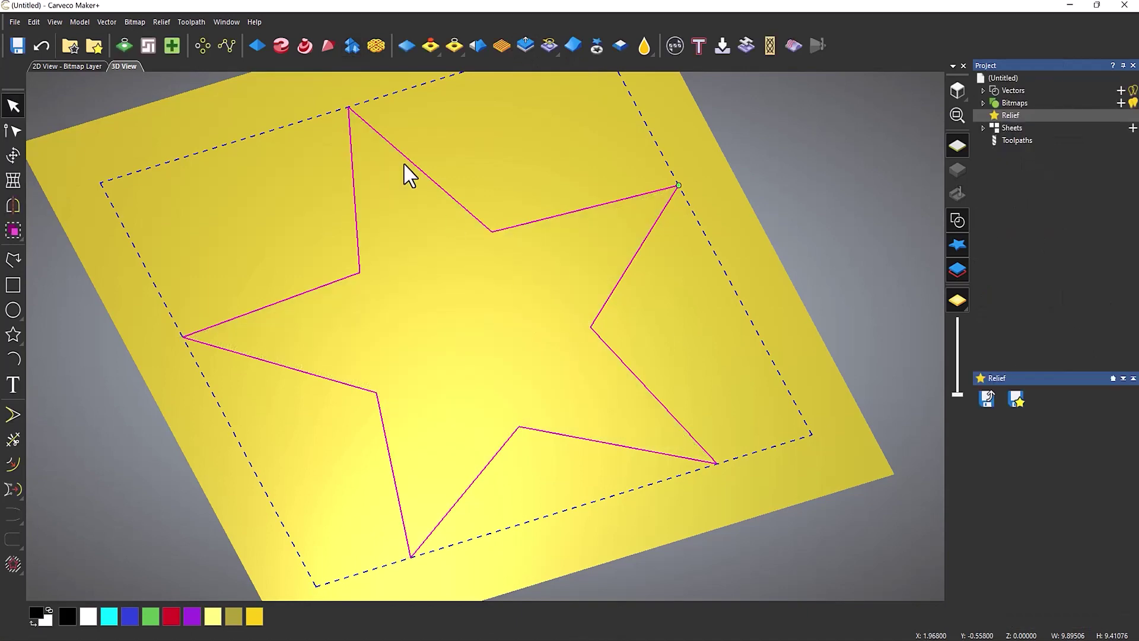
Preview the star with a Round Shape Editor profile, then close it without applying.
left_click(263, 44)
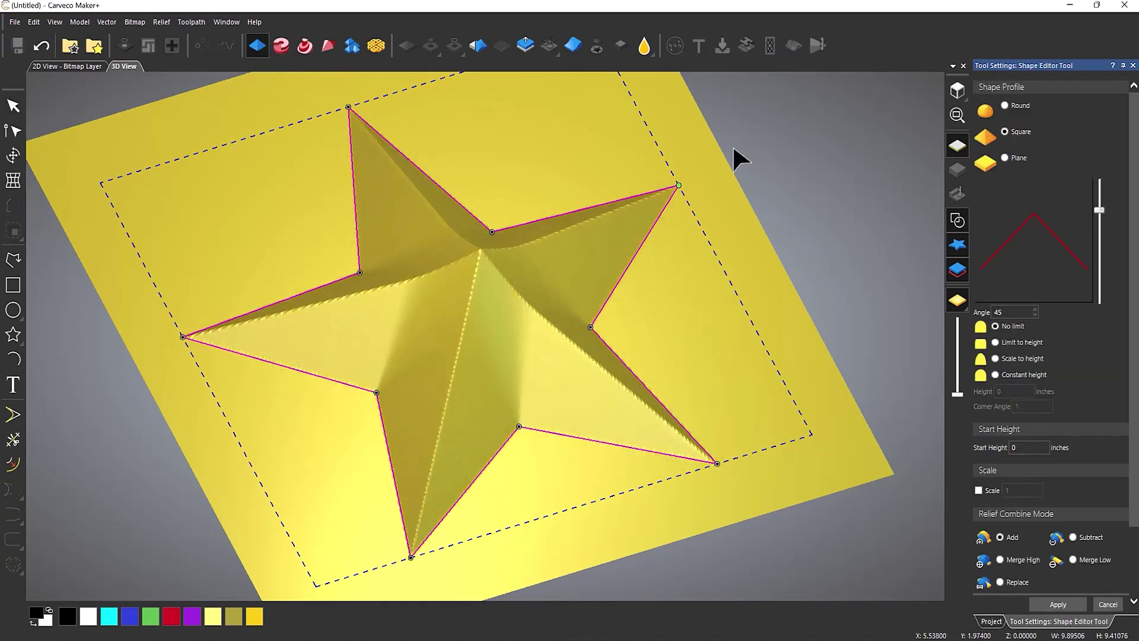
left_click(1005, 105)
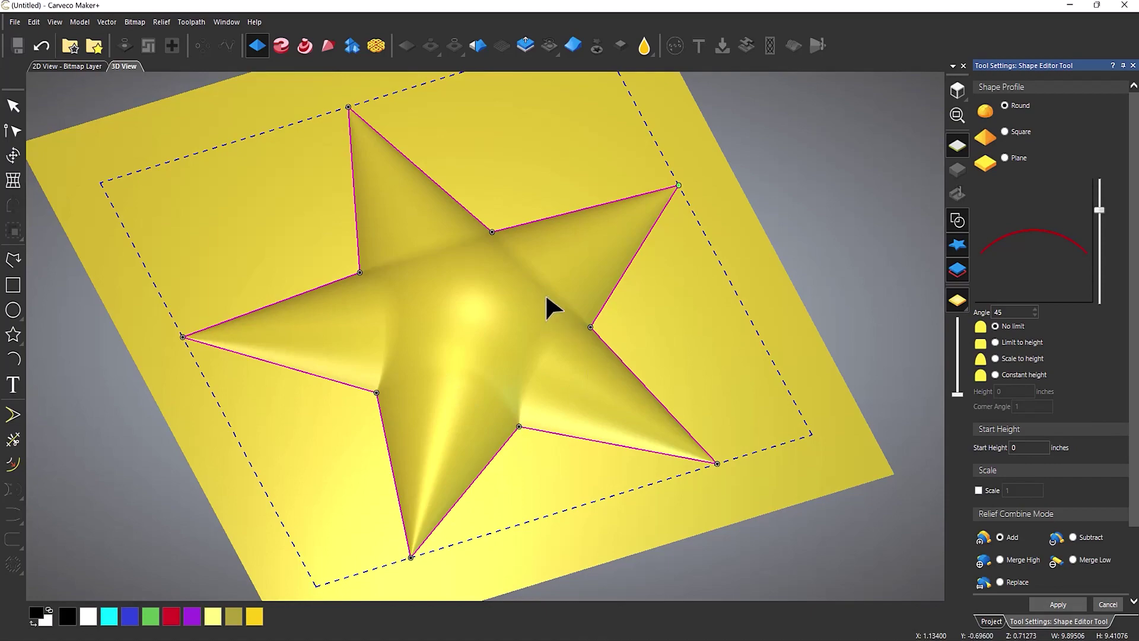
left_click_drag(539, 389, 457, 426)
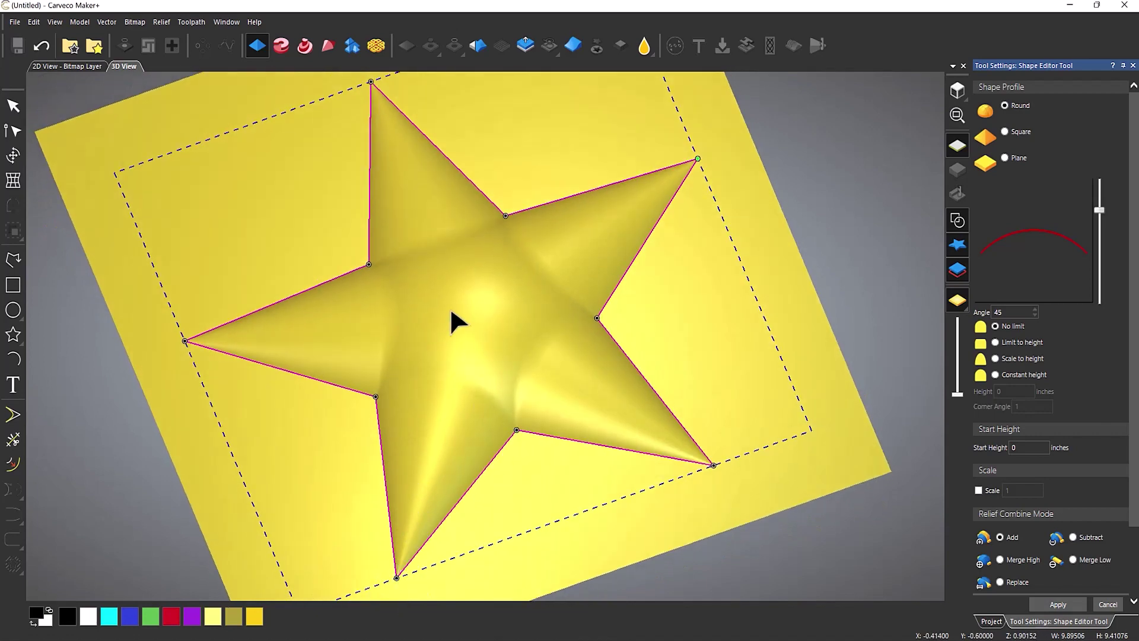
left_click(1133, 66)
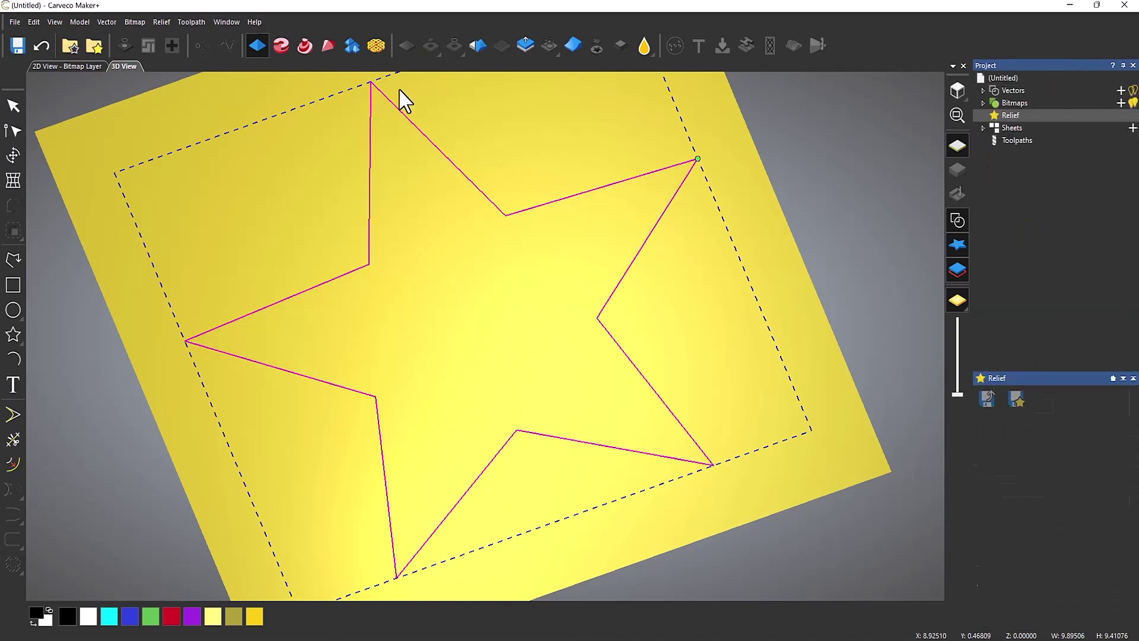
Give the star's Contour Blend a Round side profile and orbit to inspect the curved ridges.
left_click(352, 48)
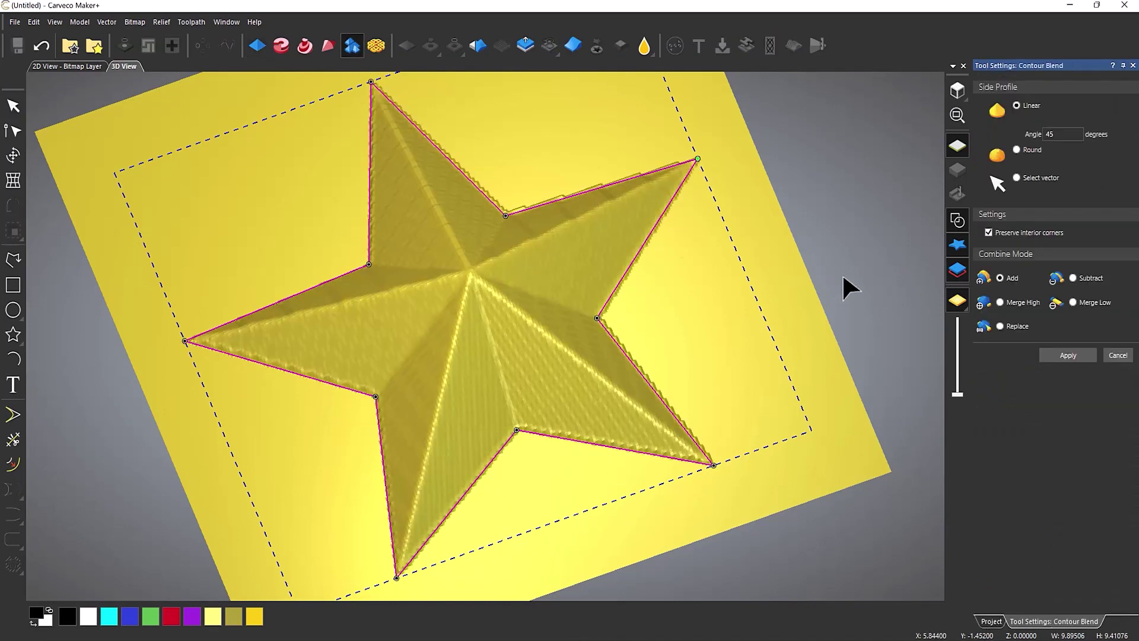
left_click(1015, 149)
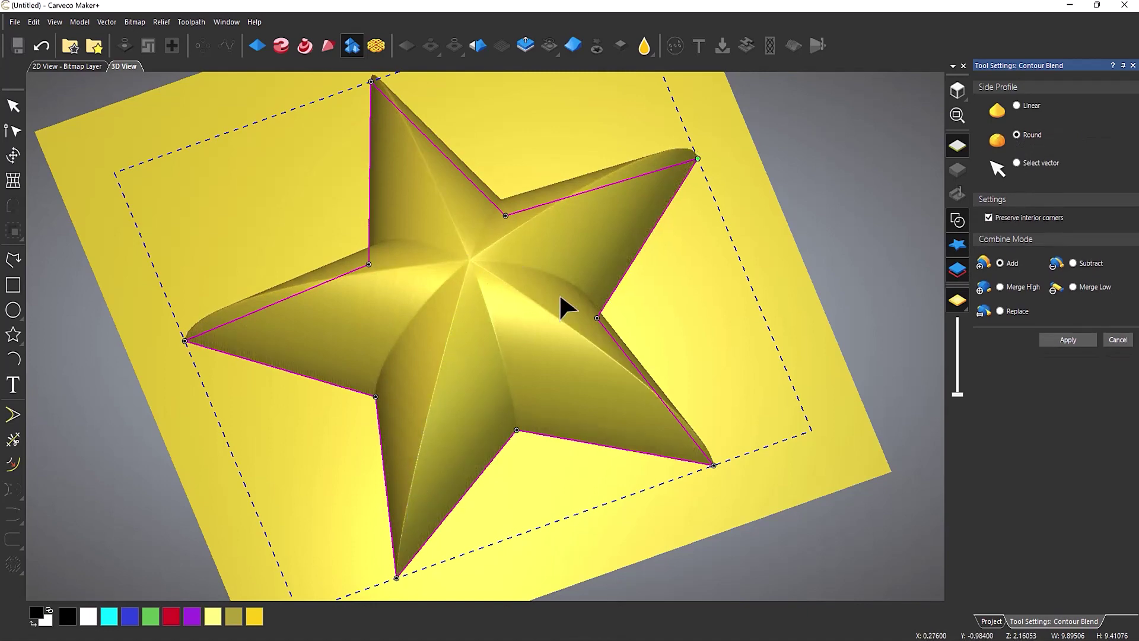
left_click_drag(560, 296, 581, 280)
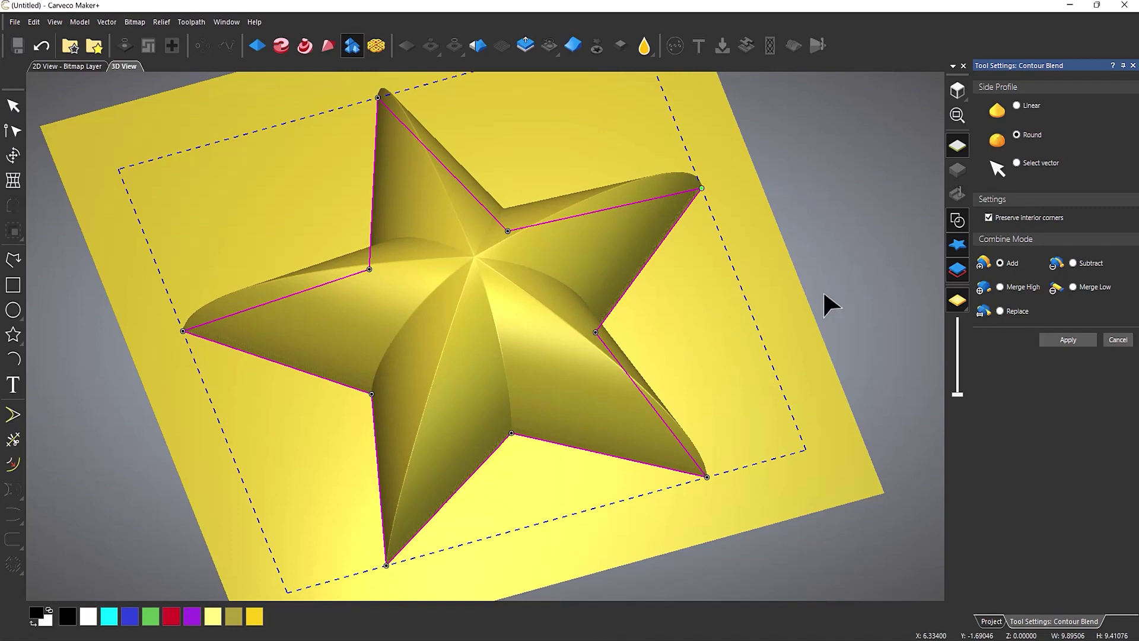
Clear the preview and draw a seven-point smooth wavy polyline to the right of the star.
left_click(770, 303)
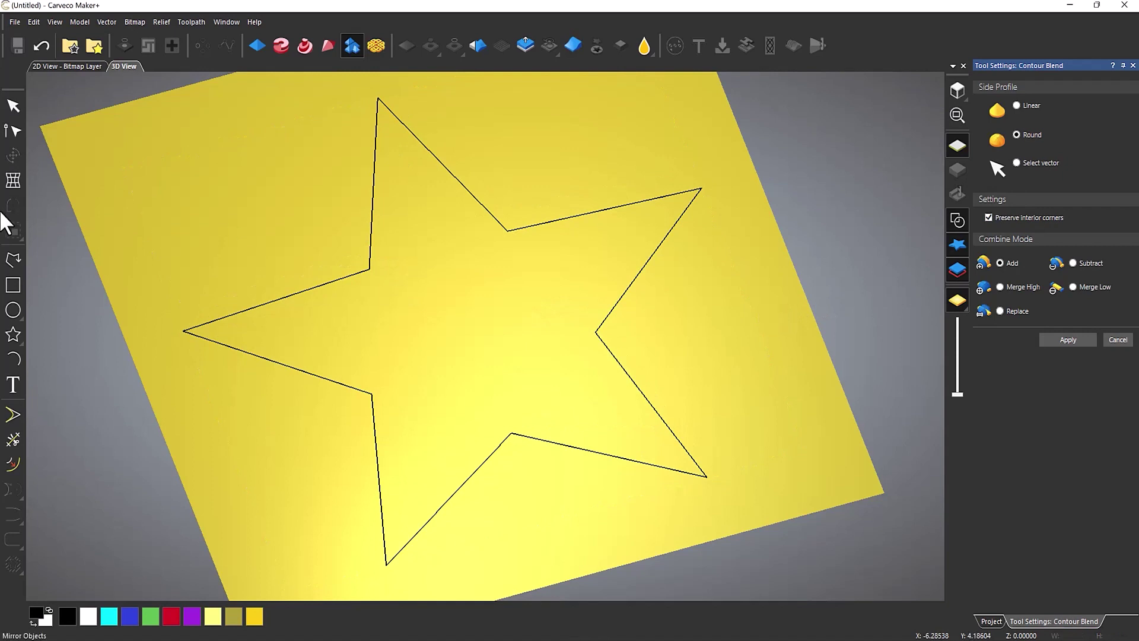
left_click(13, 259)
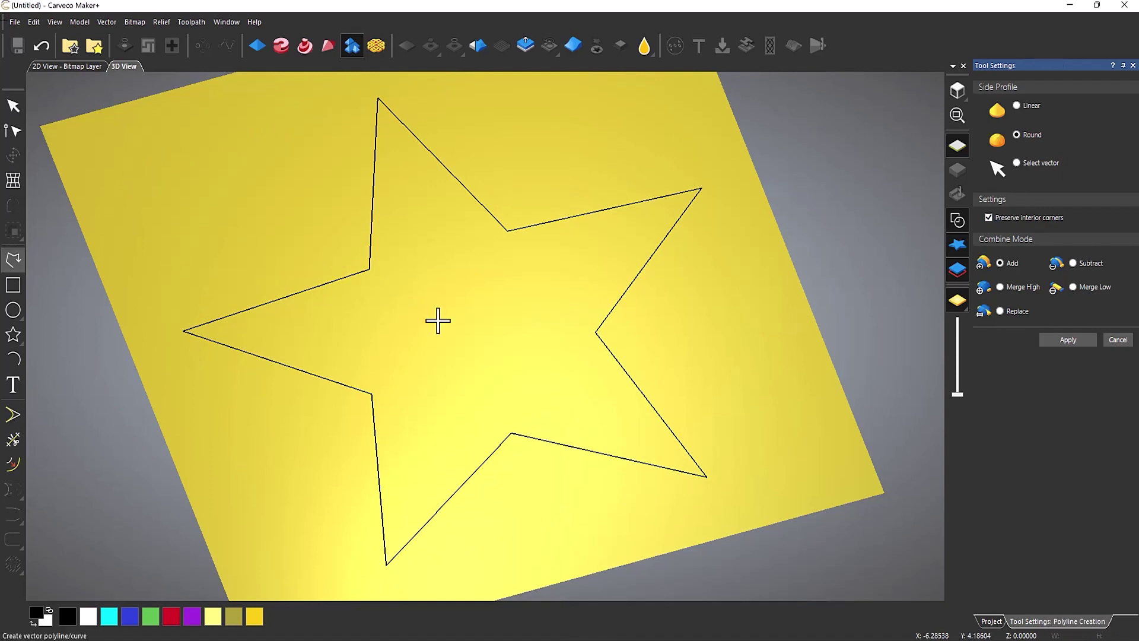
left_click(667, 346)
left_click(671, 308)
left_click(710, 324)
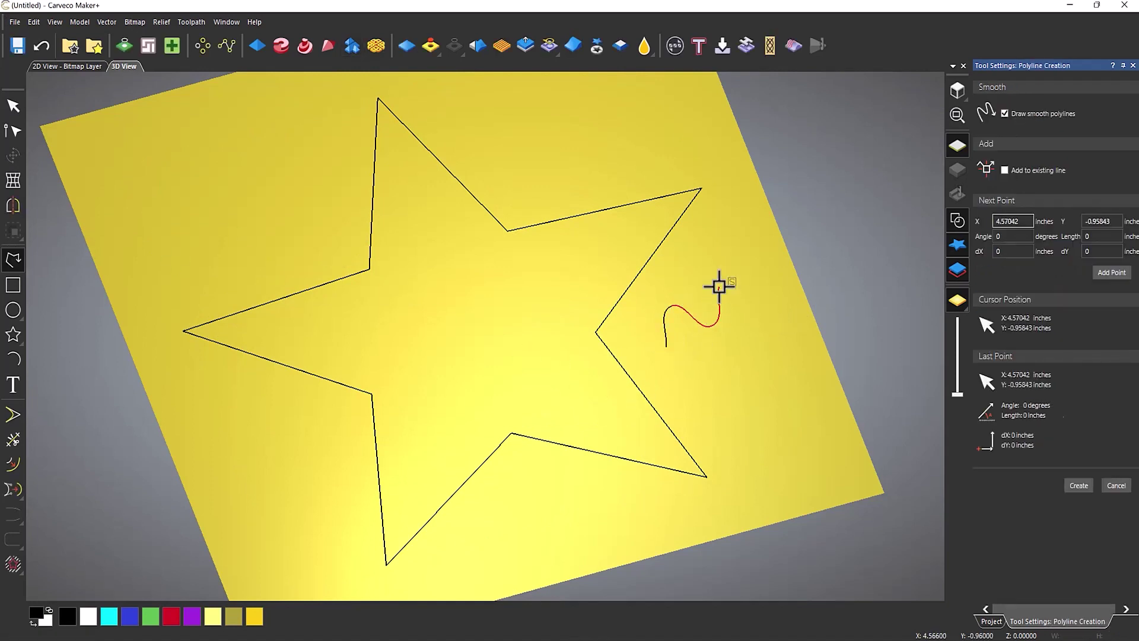
left_click(718, 287)
left_click(752, 310)
left_click(762, 271)
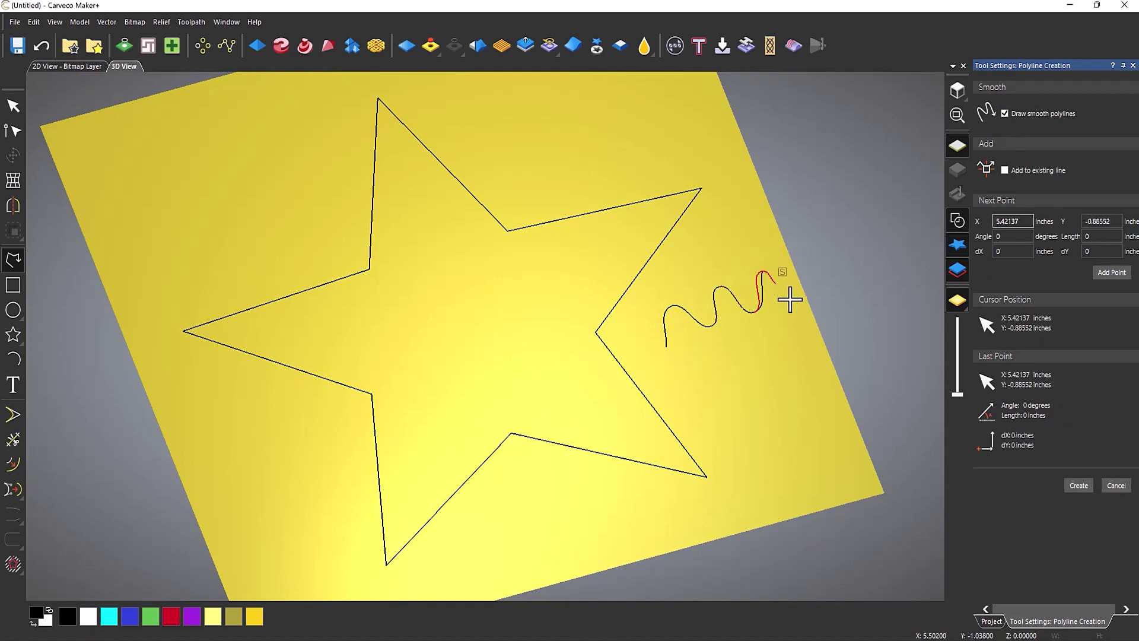
left_click(791, 298)
right_click(816, 256)
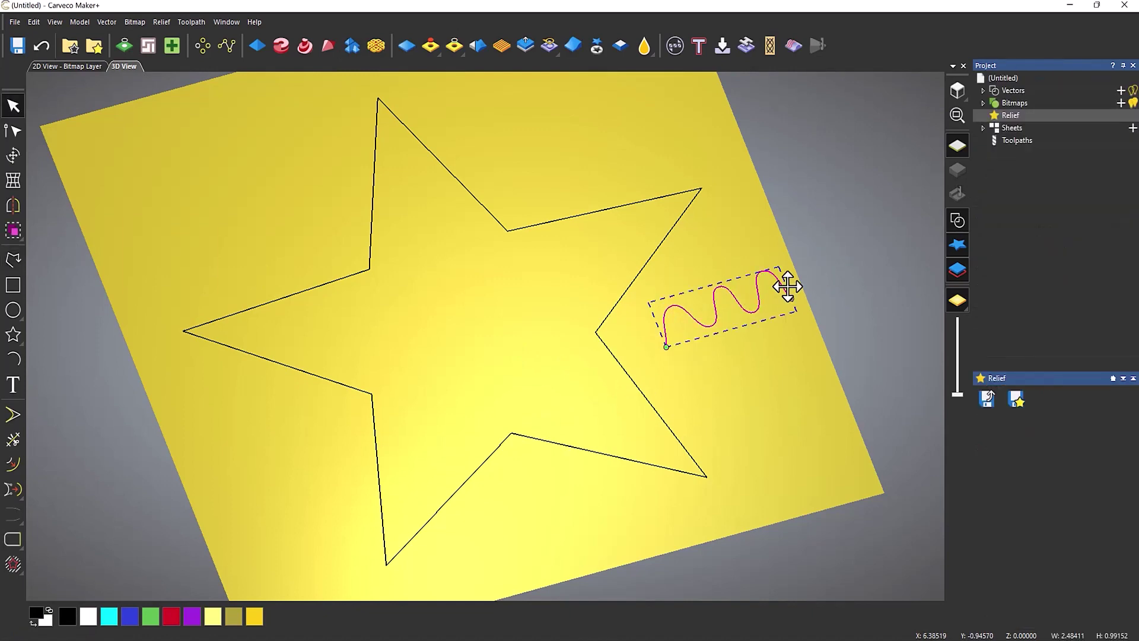
left_click(127, 183)
left_click(352, 47)
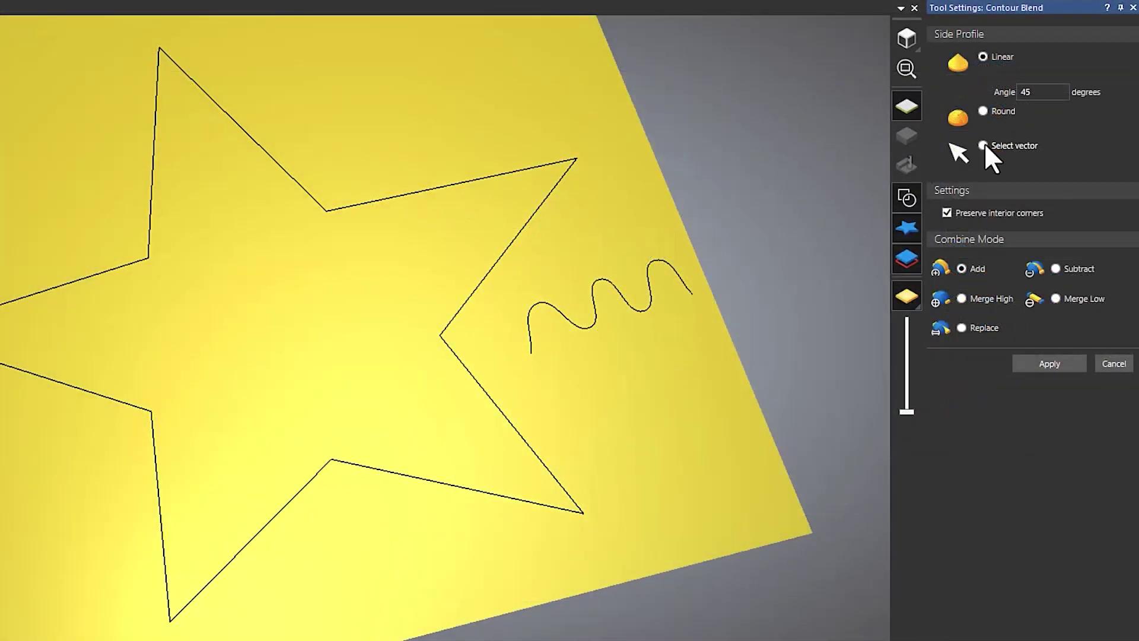
Set the wave curve as the Contour Blend profile vector and apply it to the star.
left_click(983, 146)
left_click_drag(703, 259, 658, 302)
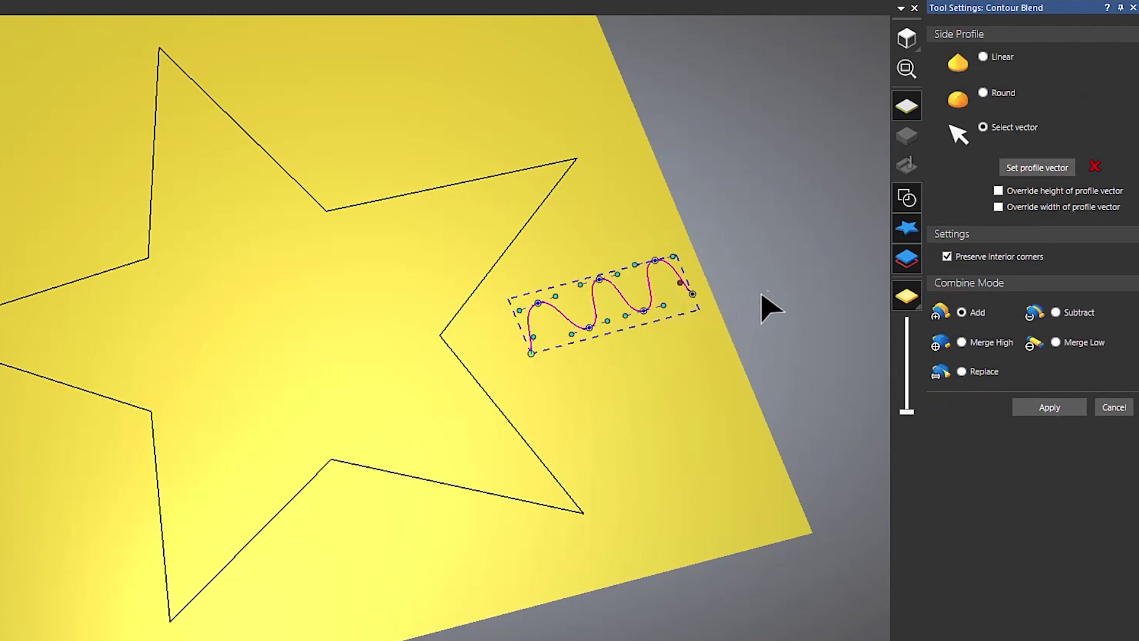
left_click(1031, 170)
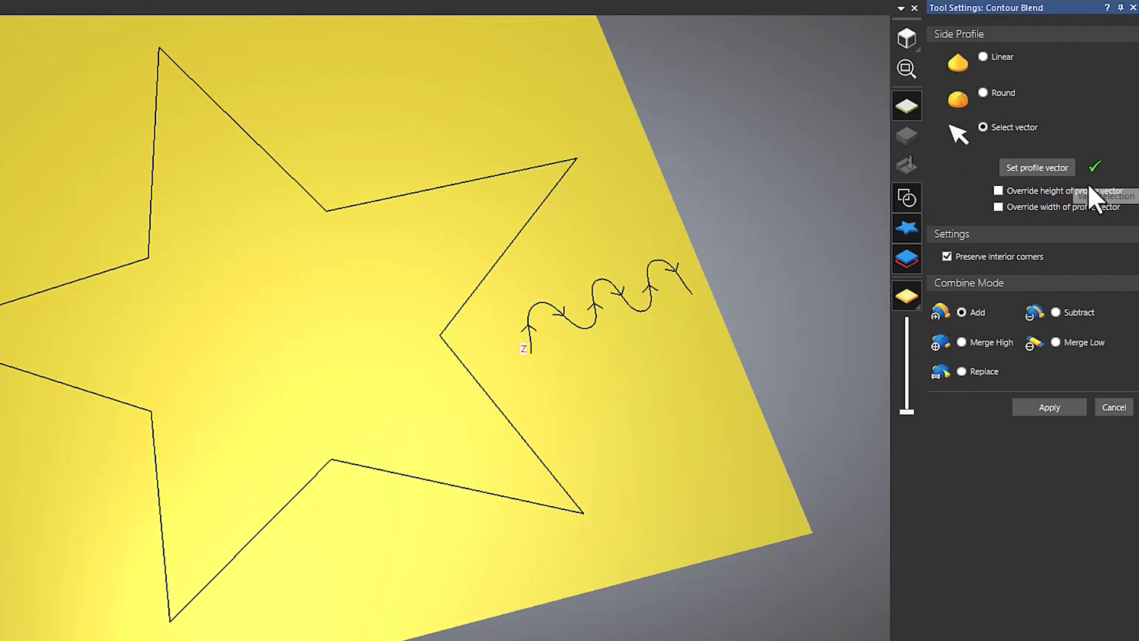
left_click(491, 184)
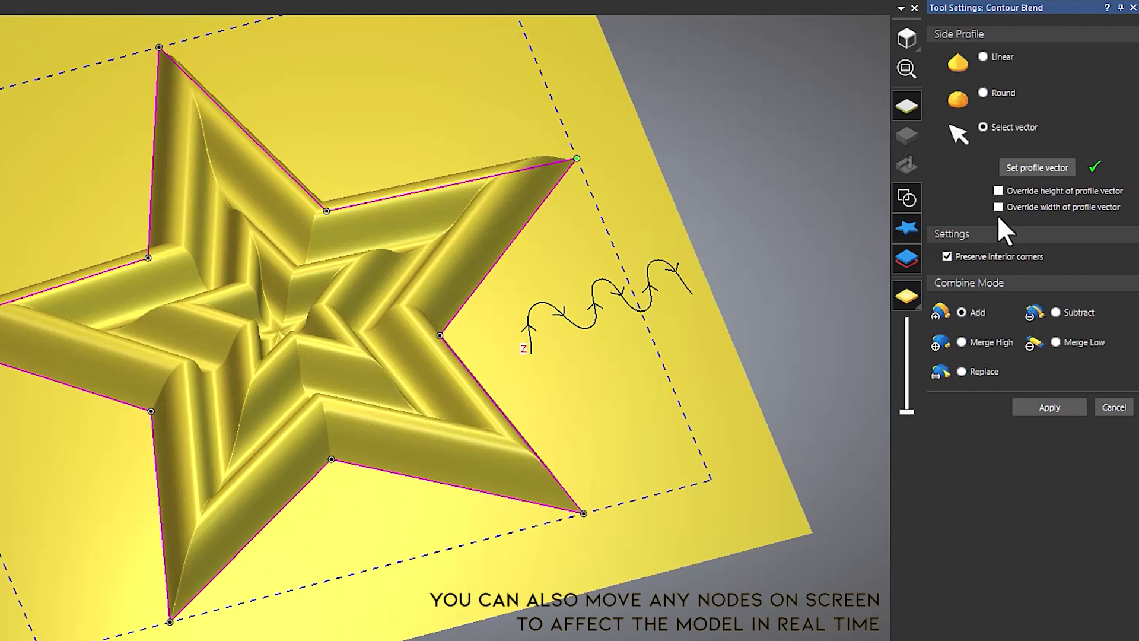
Override the wave profile to 0.2 in high and 4 in wide, after first trying width 1.
left_click(999, 191)
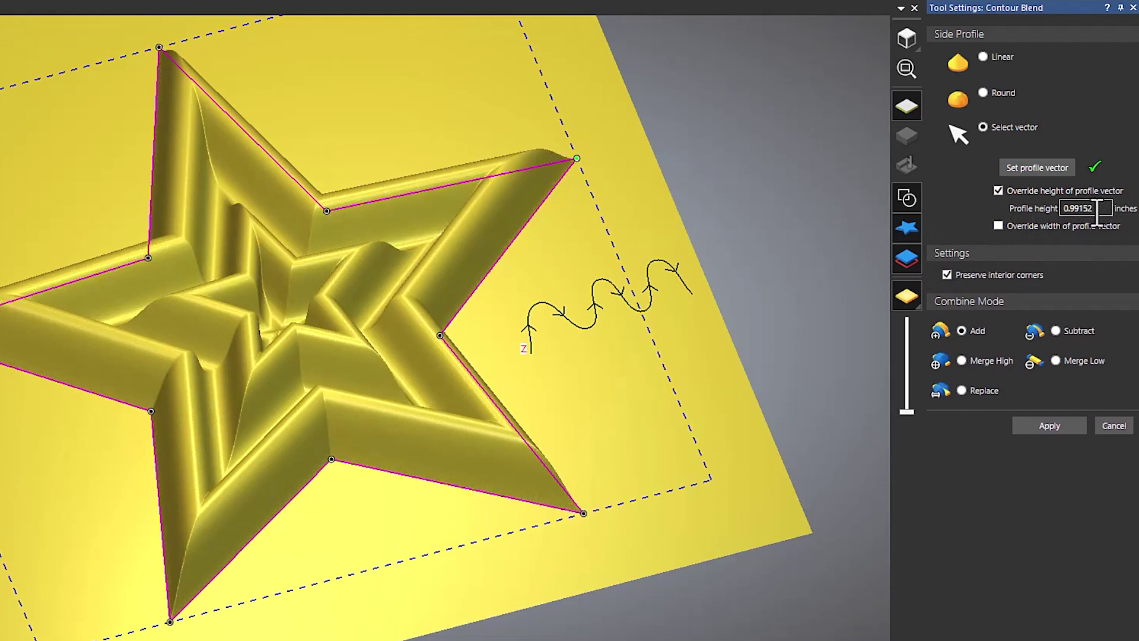
left_click_drag(1097, 208, 995, 207)
type("0.2")
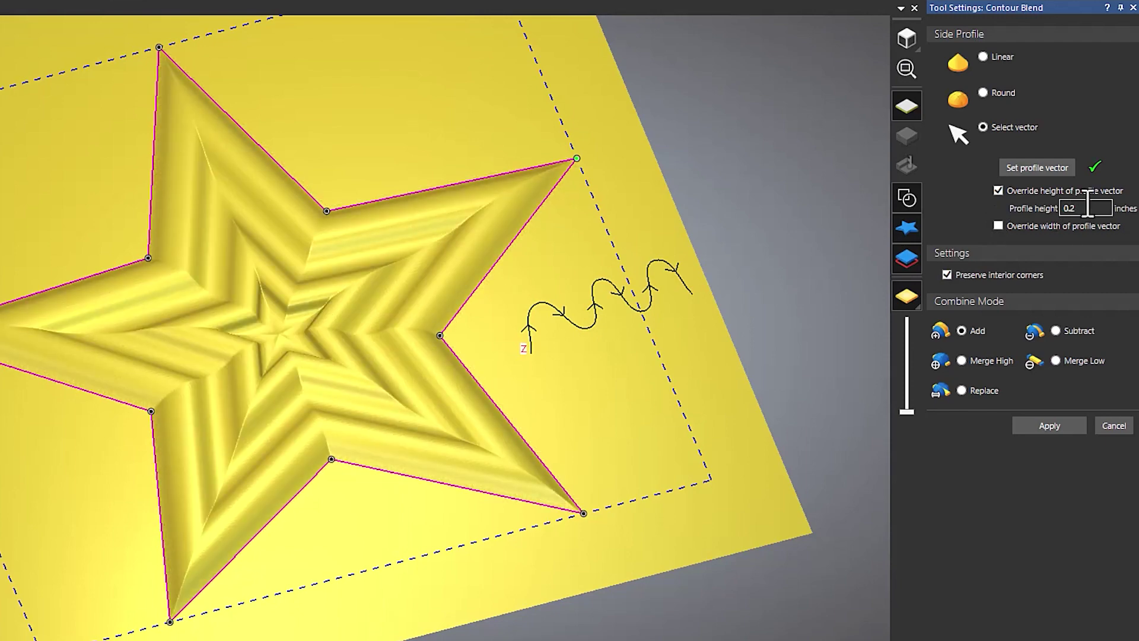
left_click(998, 225)
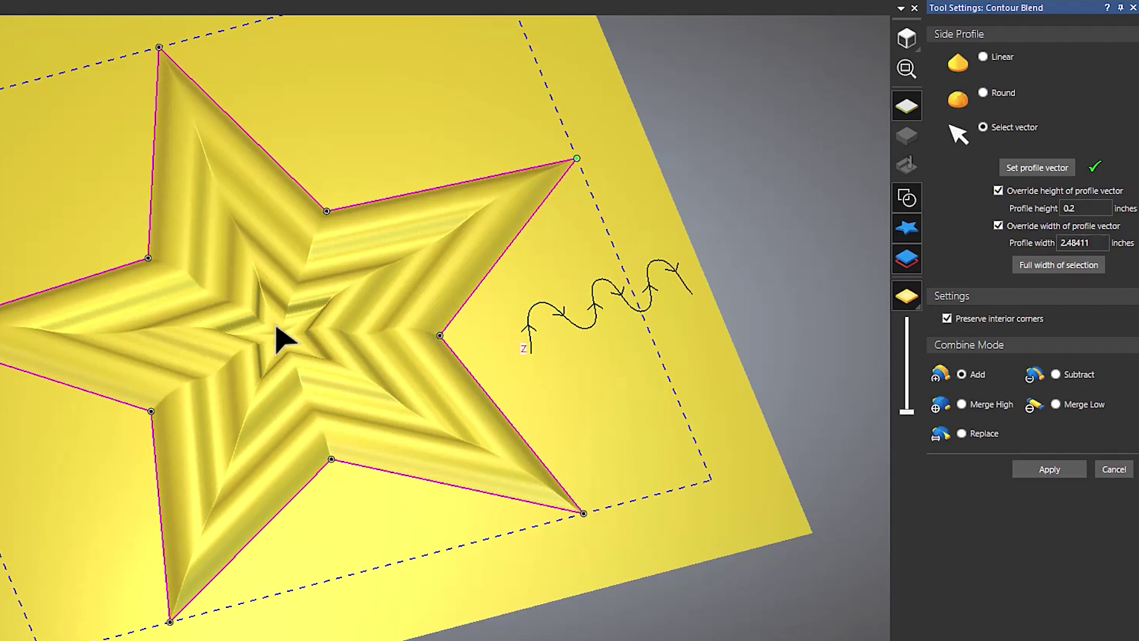
left_click_drag(1096, 243, 1058, 244)
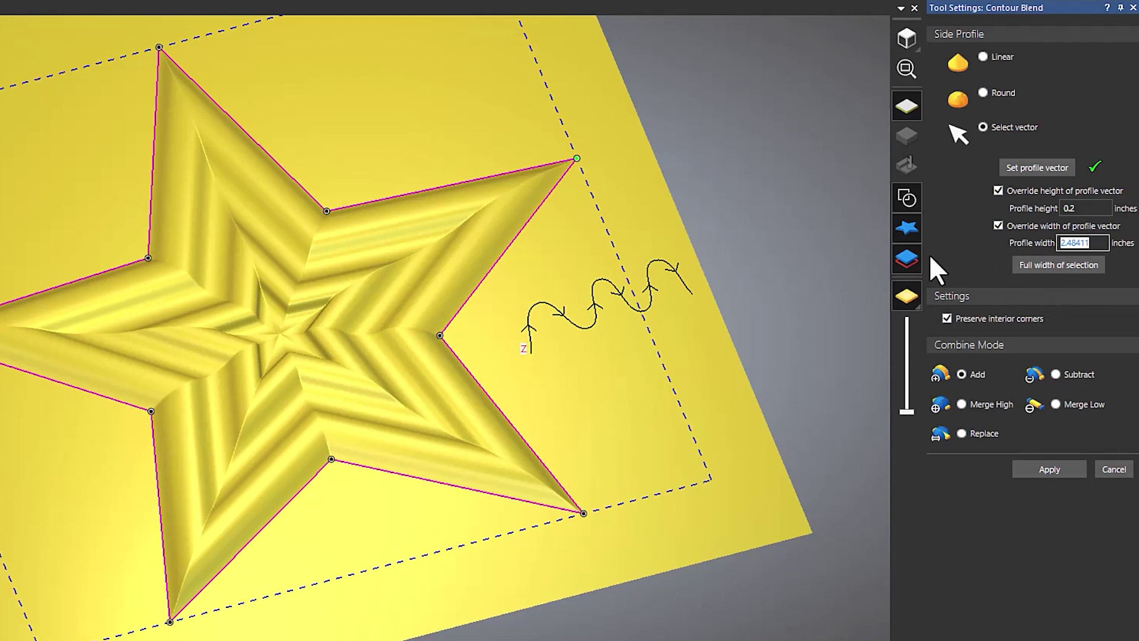
type("1")
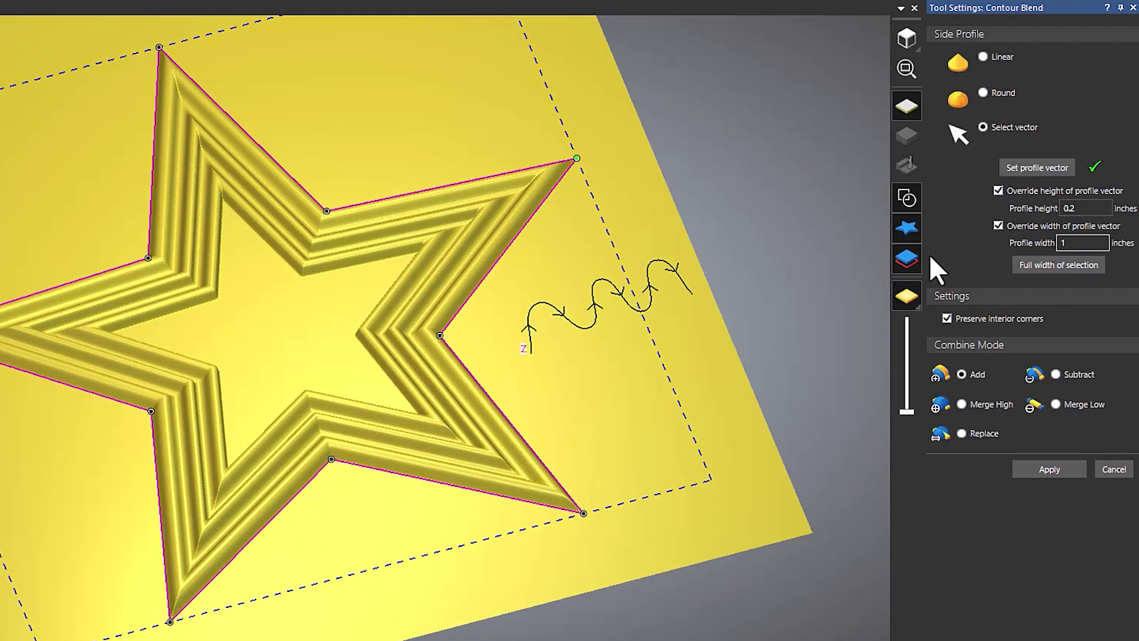
left_click_drag(1090, 243, 1062, 243)
type("4")
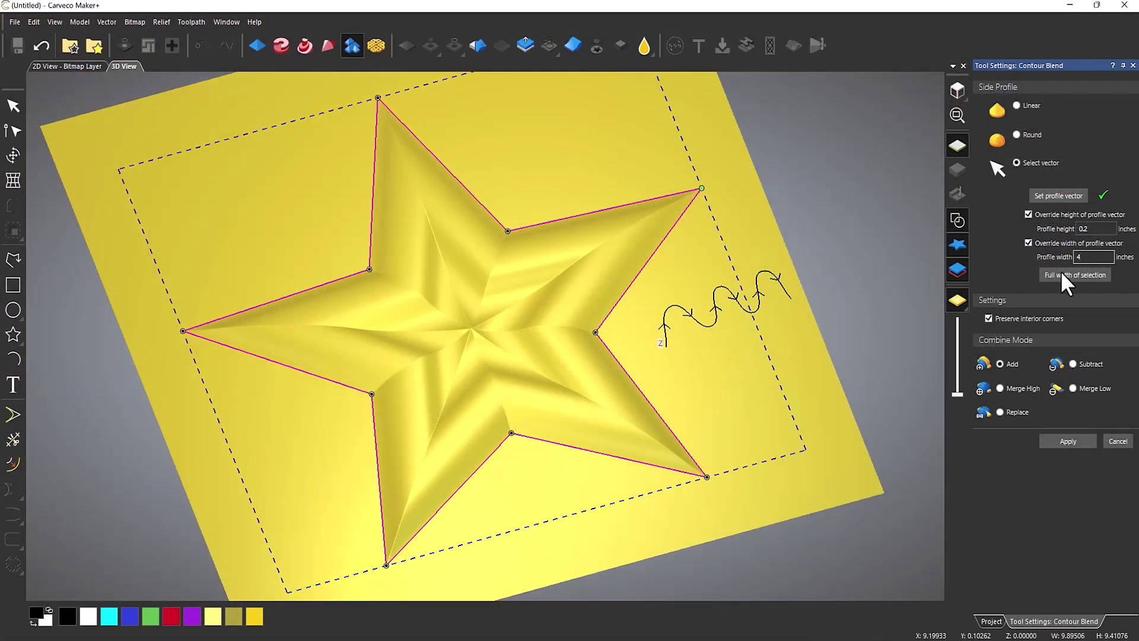
Discard the wavy blend and start a fresh Linear 45° Contour Blend on the star.
left_click(1118, 441)
left_click(746, 369)
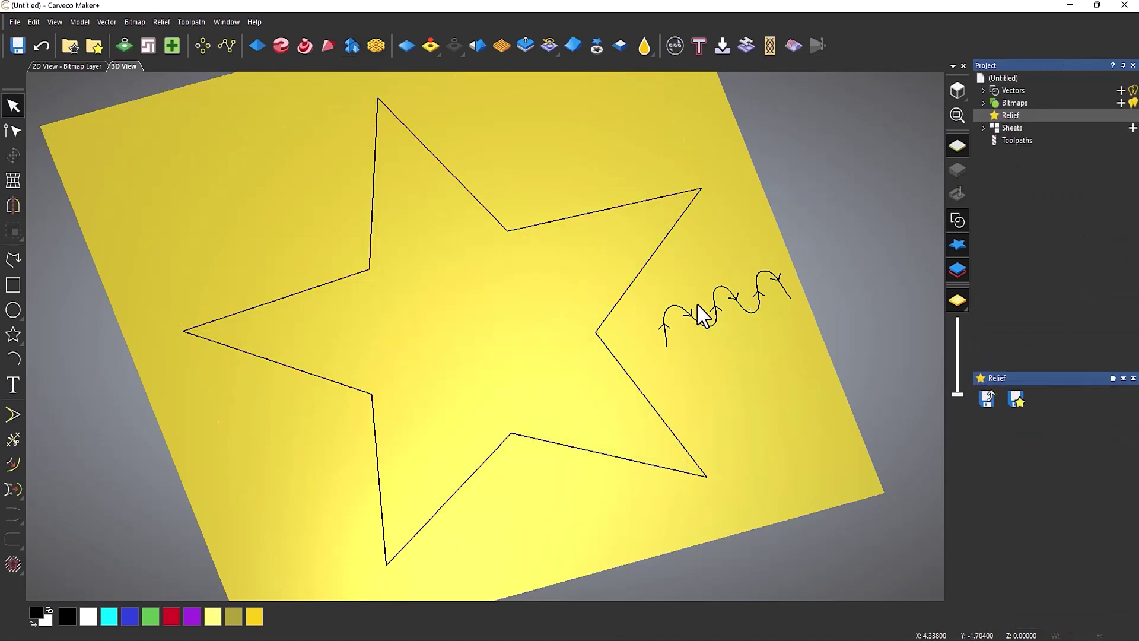
left_click(641, 269)
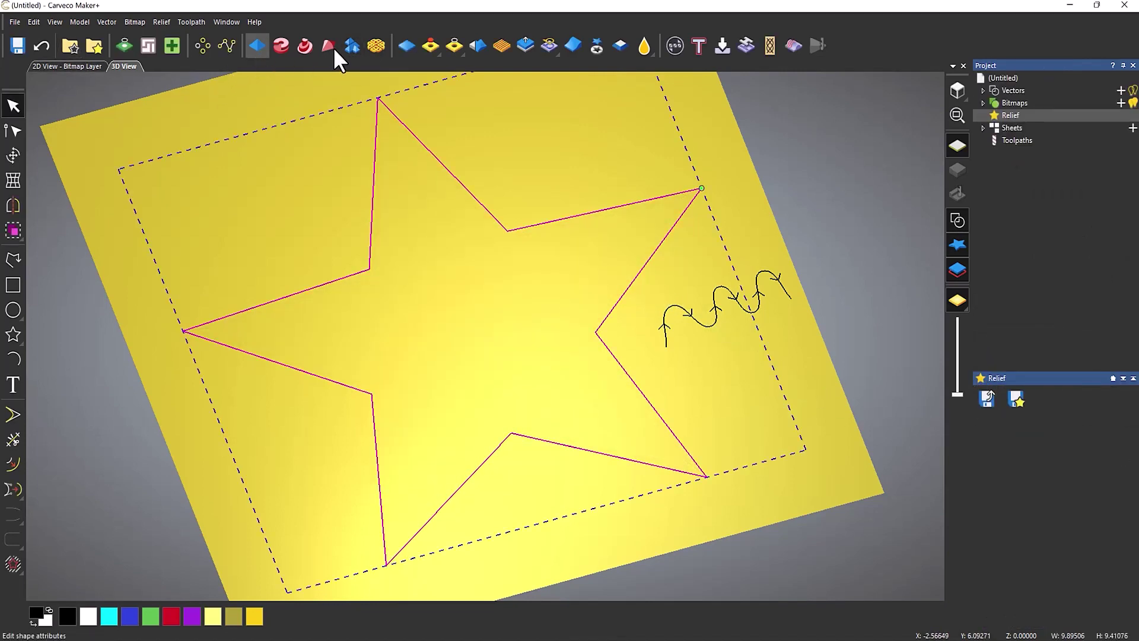
left_click(352, 46)
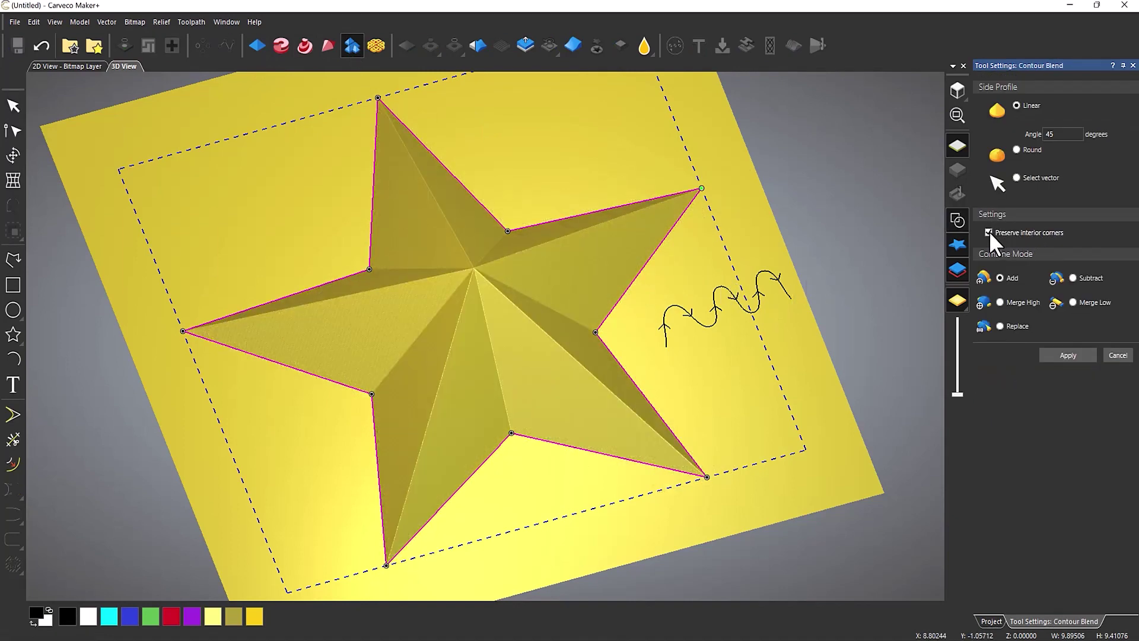
Hide the vector outlines and compare the relief with and without Preserve interior corners.
left_click_drag(531, 329, 560, 181)
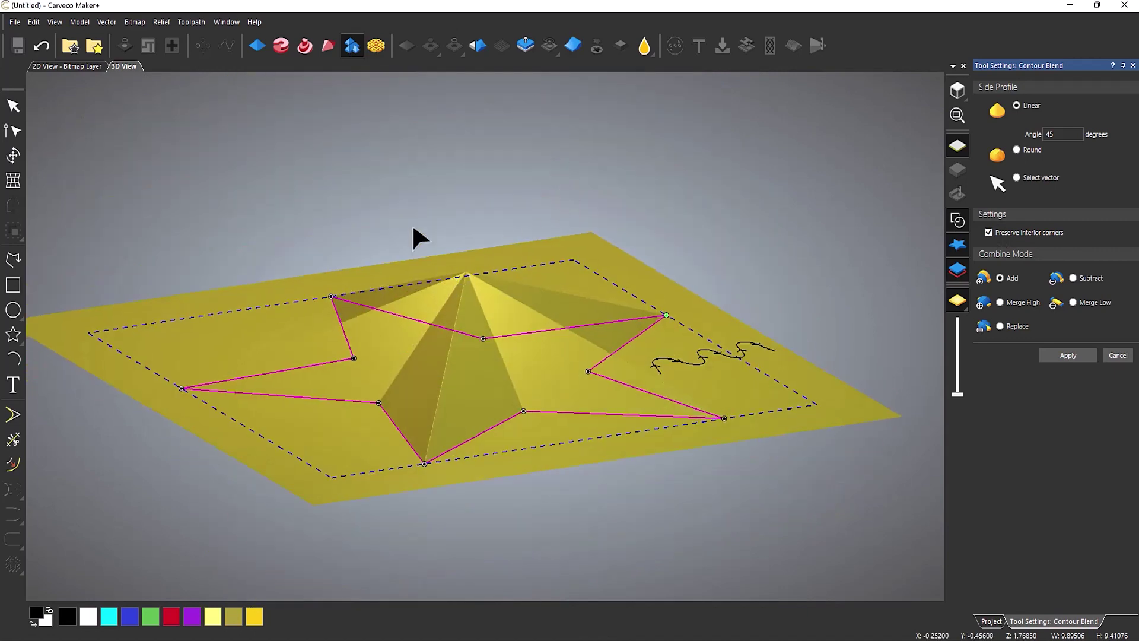
left_click(957, 220)
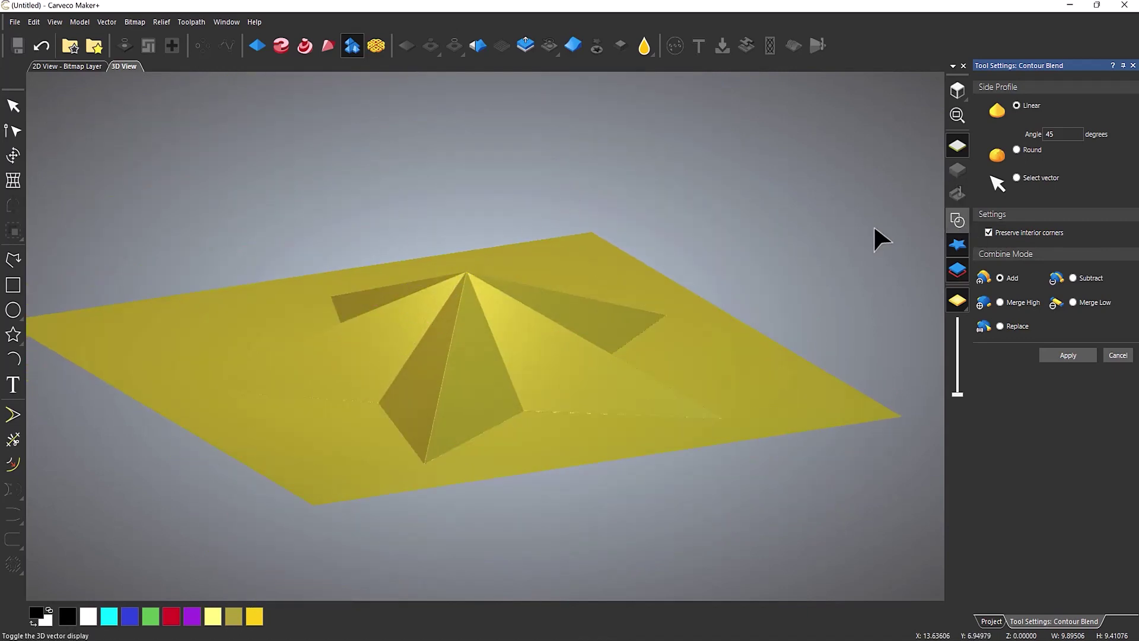
left_click_drag(549, 340, 570, 297)
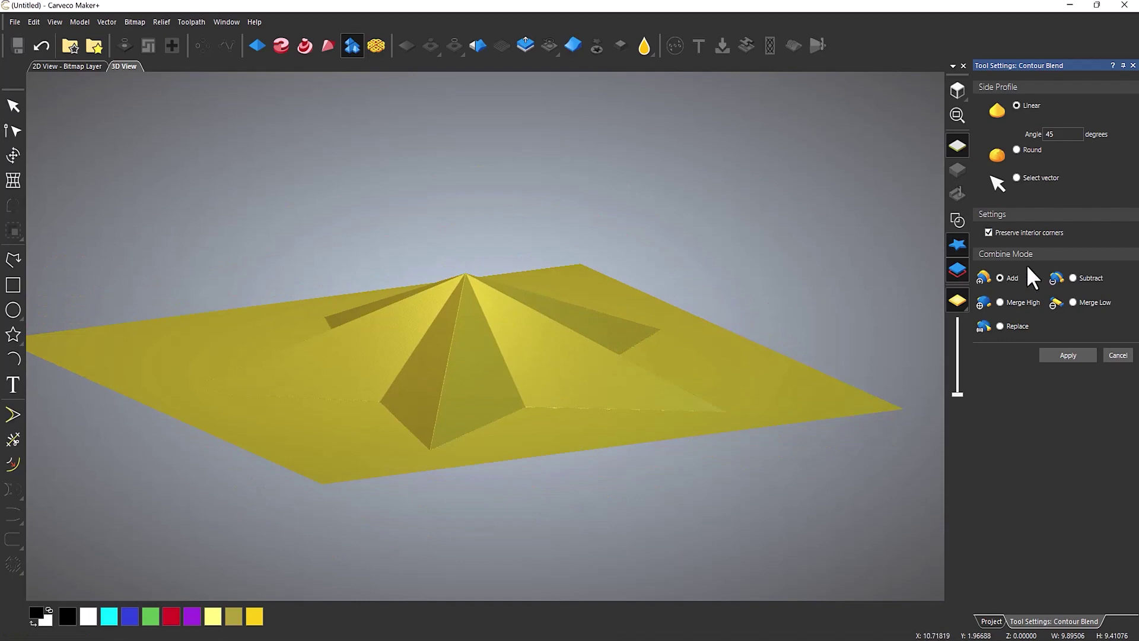
left_click(1001, 232)
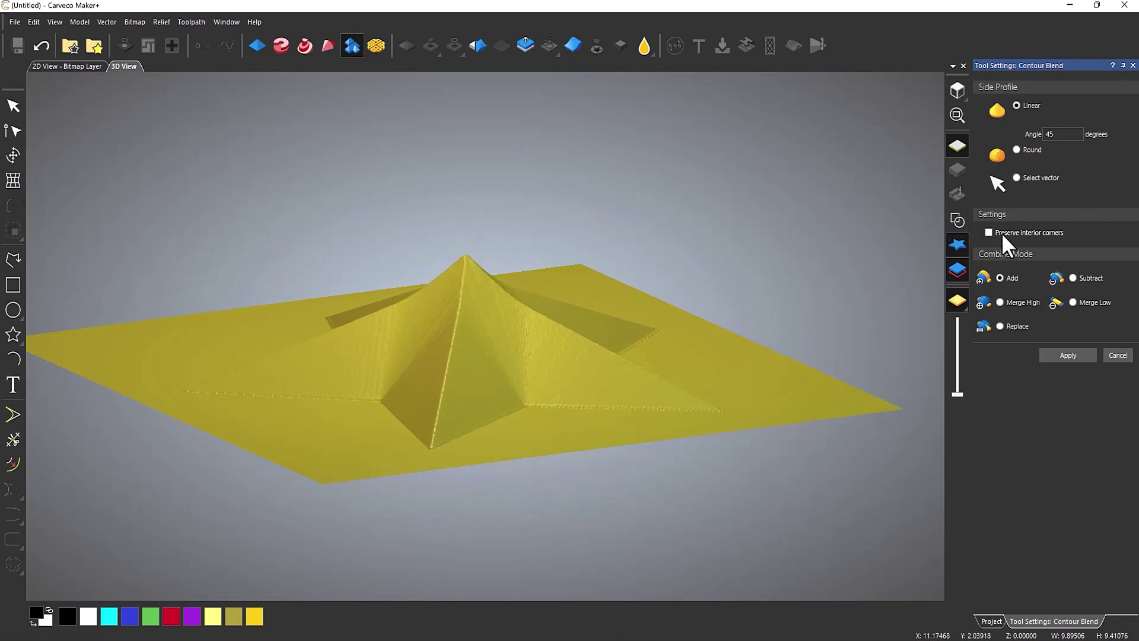
left_click_drag(501, 328, 515, 368)
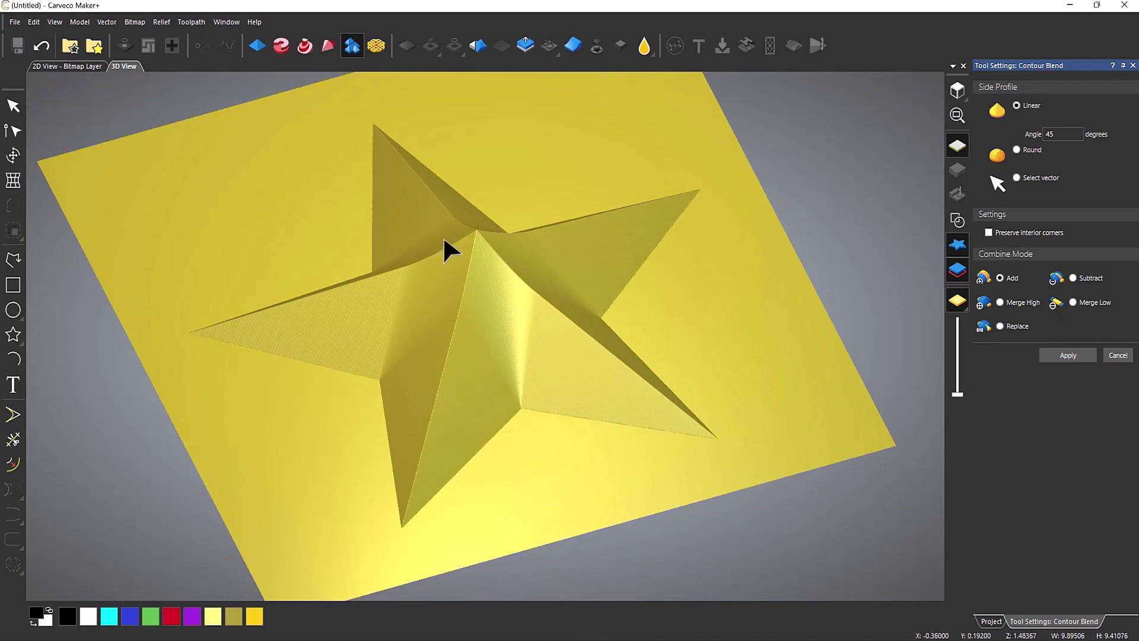
left_click(999, 230)
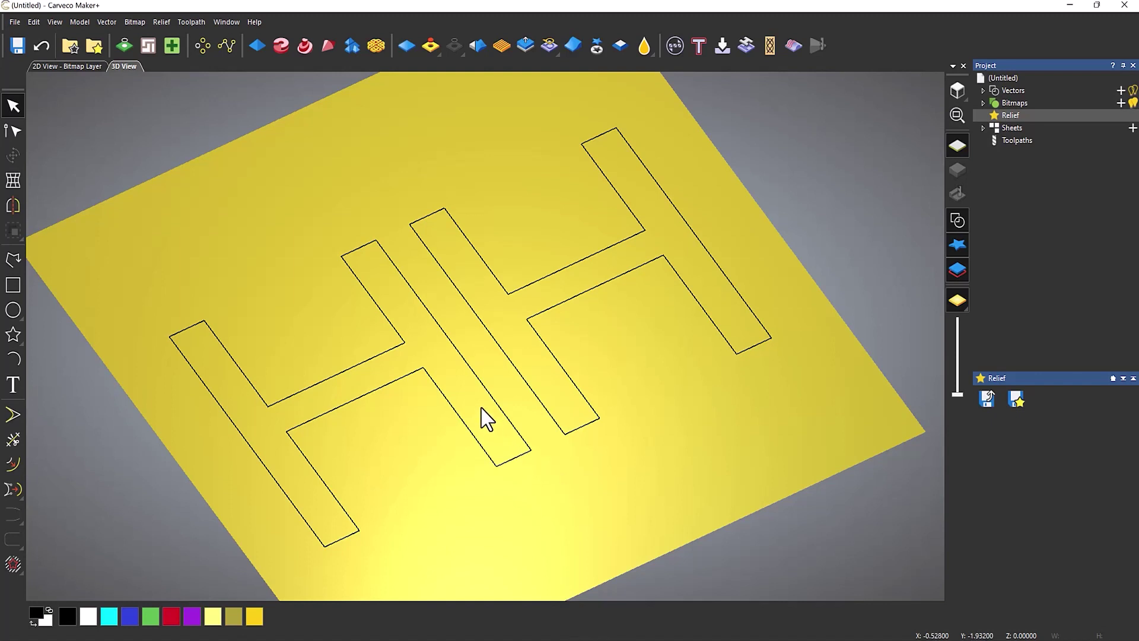
Give the left H a Square Shape Editor profile, inspect it with vectors hidden, and apply it.
left_click(410, 472)
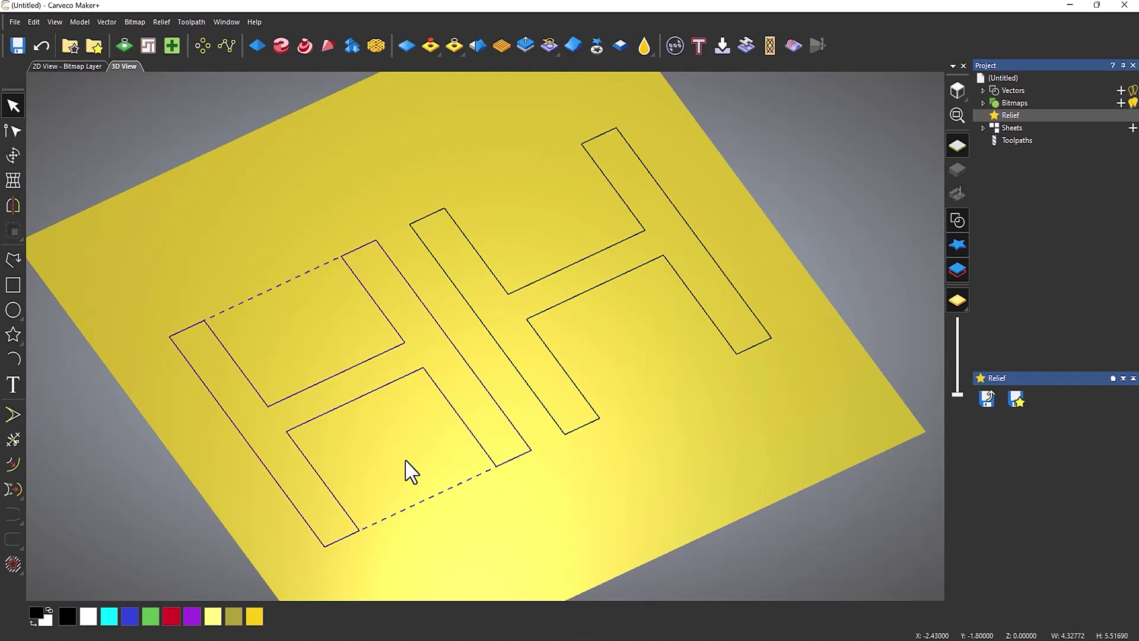
left_click(259, 45)
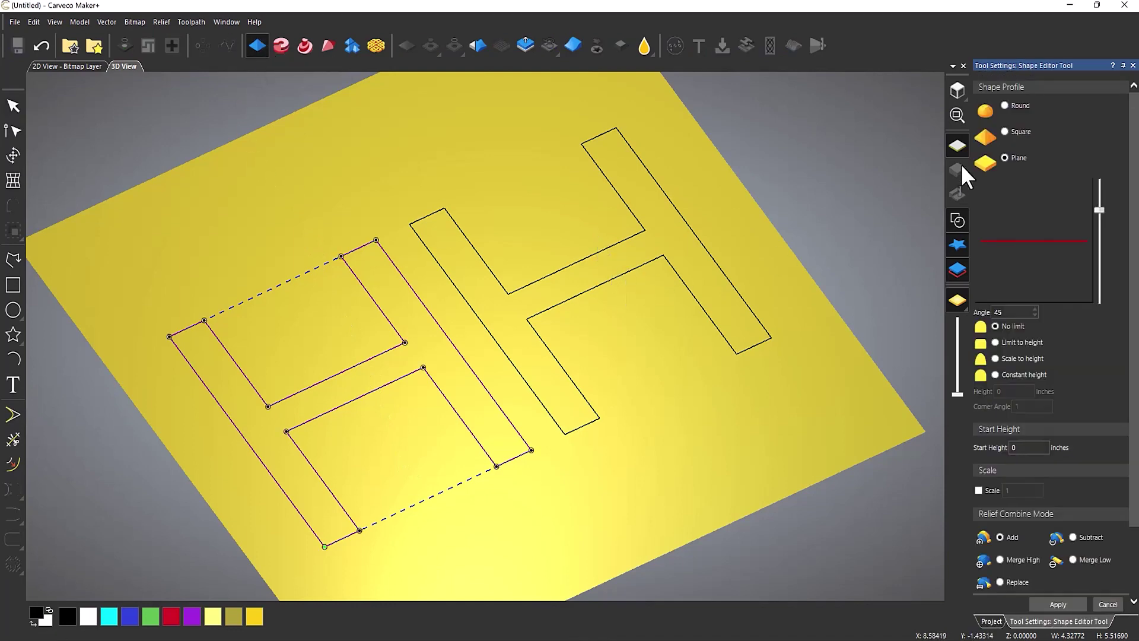
left_click(1004, 131)
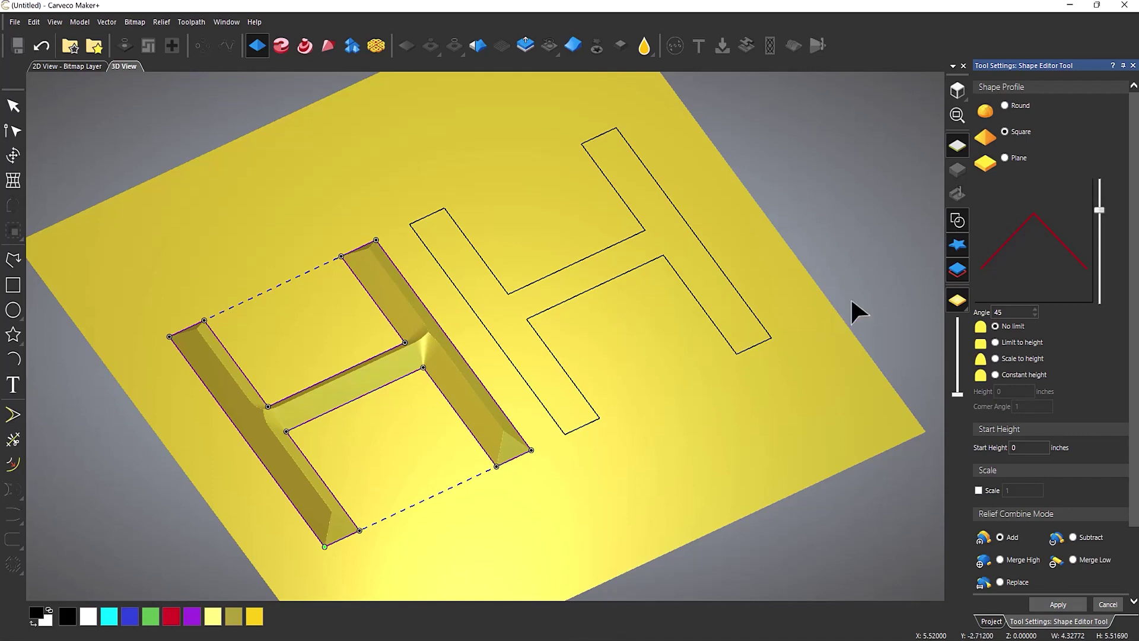
left_click(957, 220)
scroll(408, 350, "up", 3)
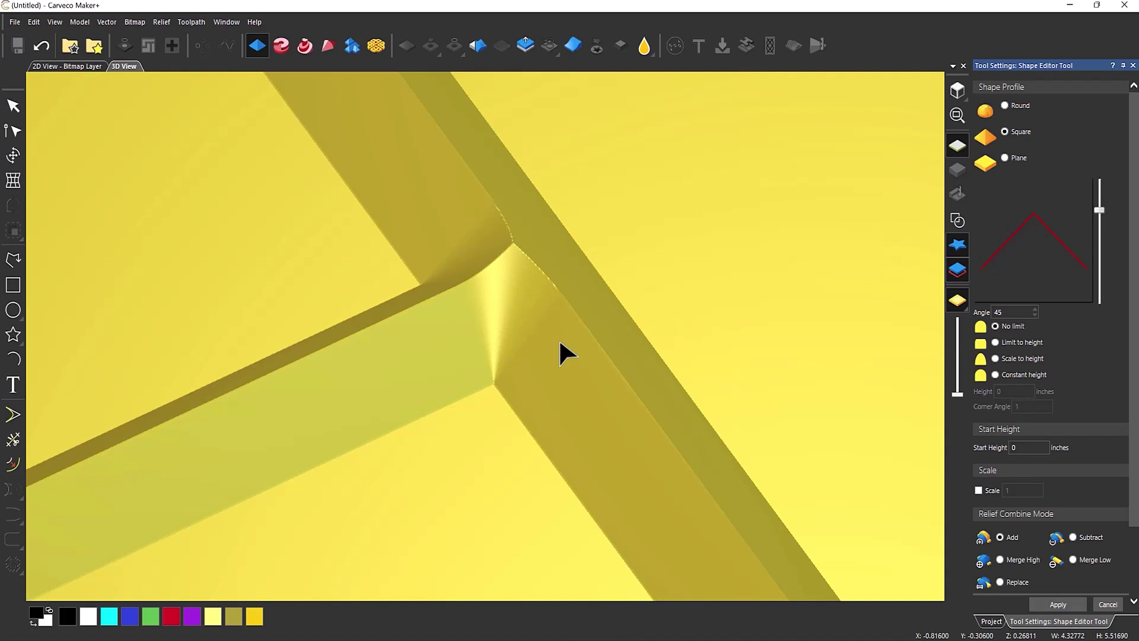
scroll(559, 337, "down", 5)
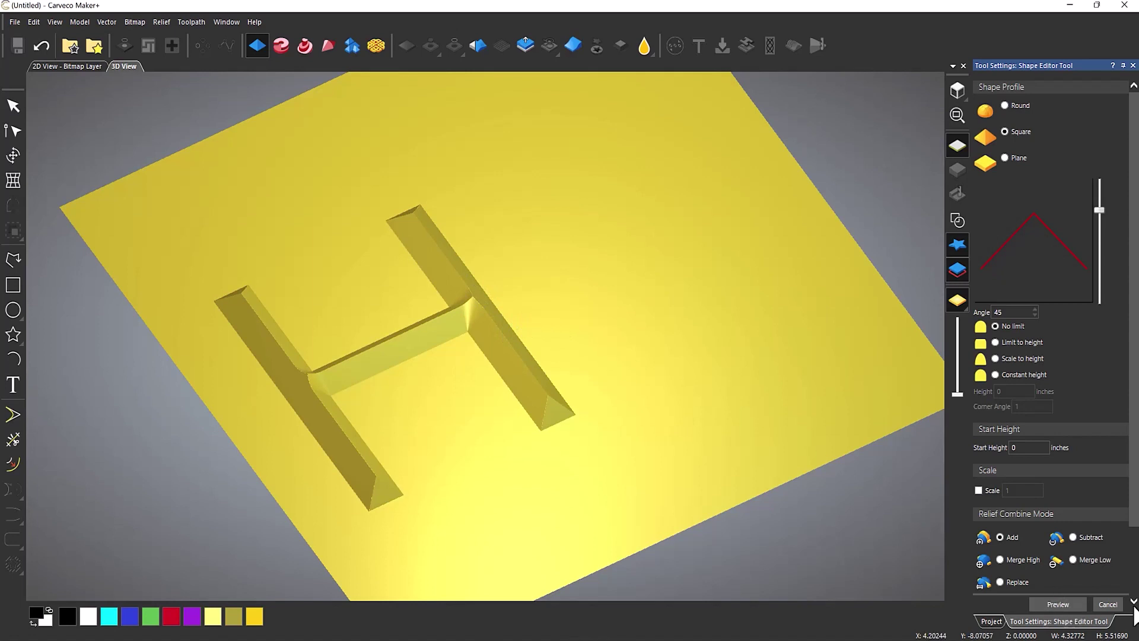
left_click(1106, 604)
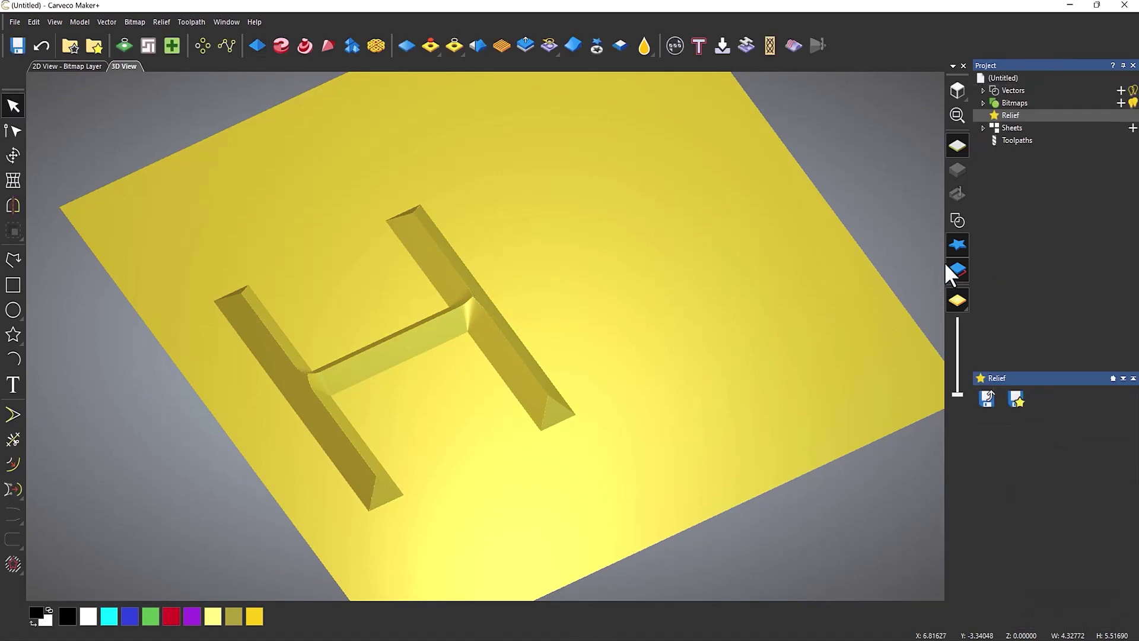
left_click(956, 224)
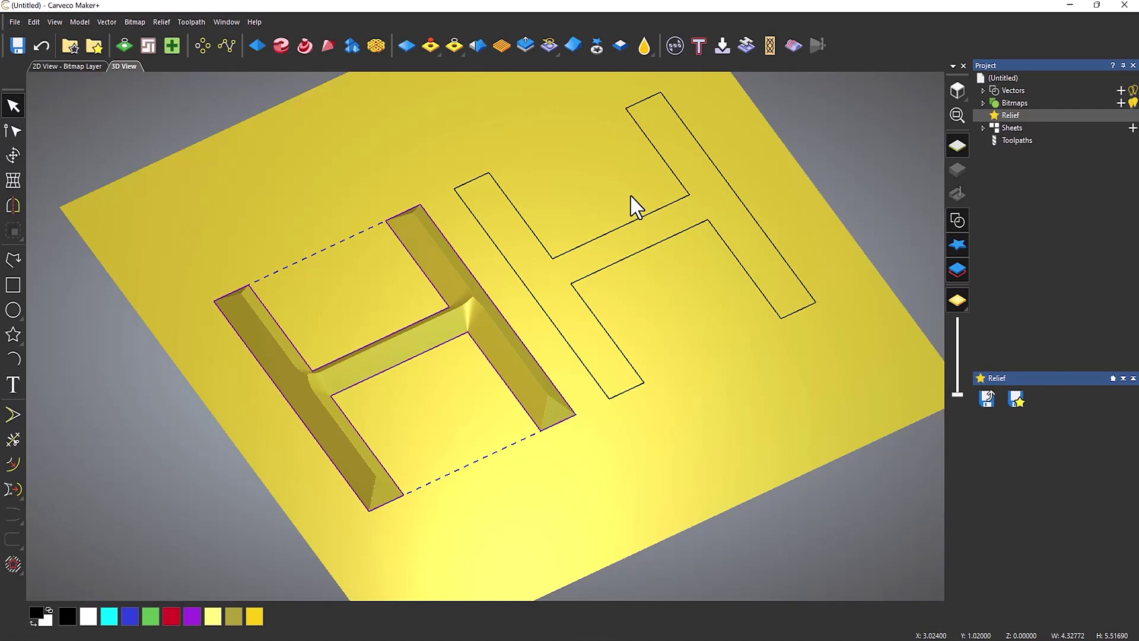
Apply a Linear 45° Contour Blend to the right H and view both reliefs with vectors hidden.
left_click(610, 307)
left_click(350, 44)
scroll(765, 156, "up", 2)
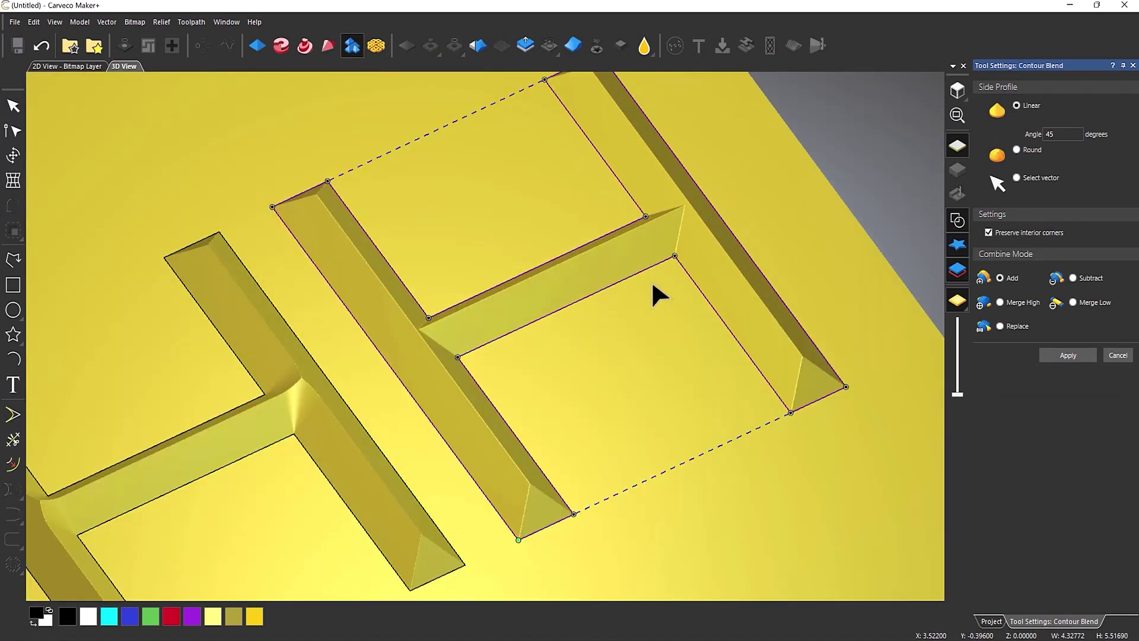
left_click(1110, 353)
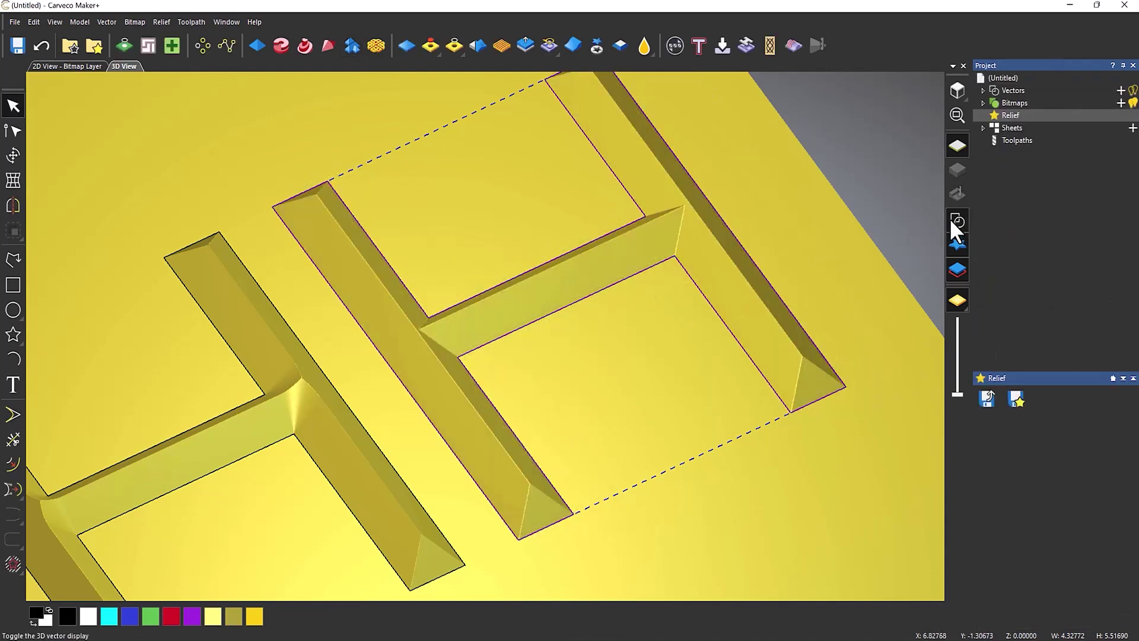
left_click(952, 221)
mouse_move(689, 283)
left_mouse_down()
mouse_move(712, 275)
mouse_move(694, 275)
left_mouse_up()
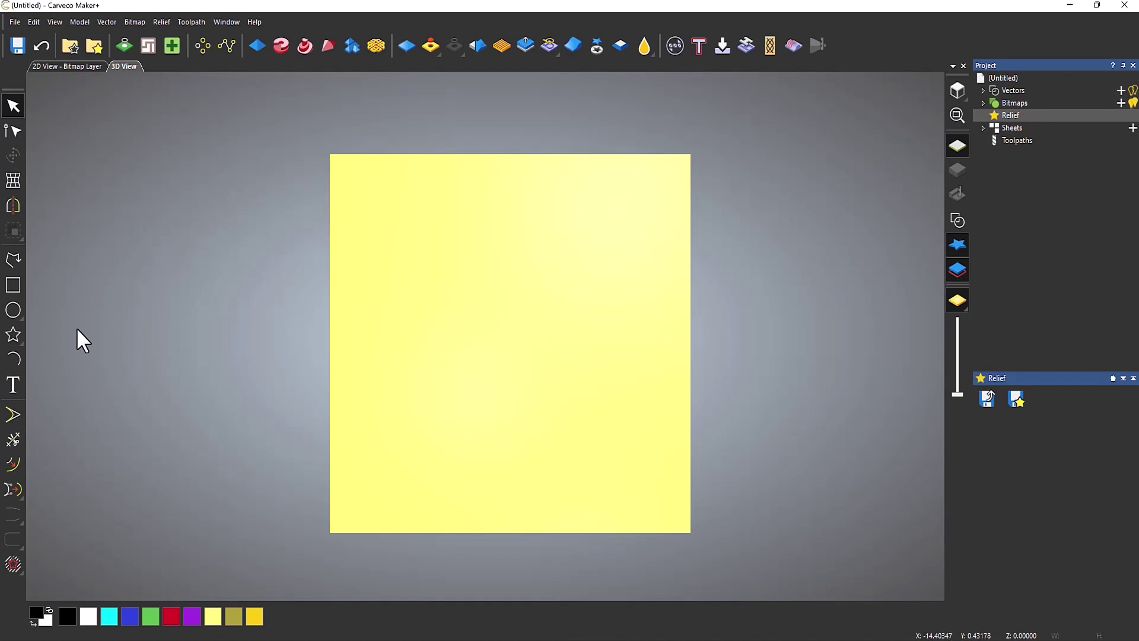
Draw a pentagon outward from the plate's centre using the Polygon tool.
left_click(18, 335)
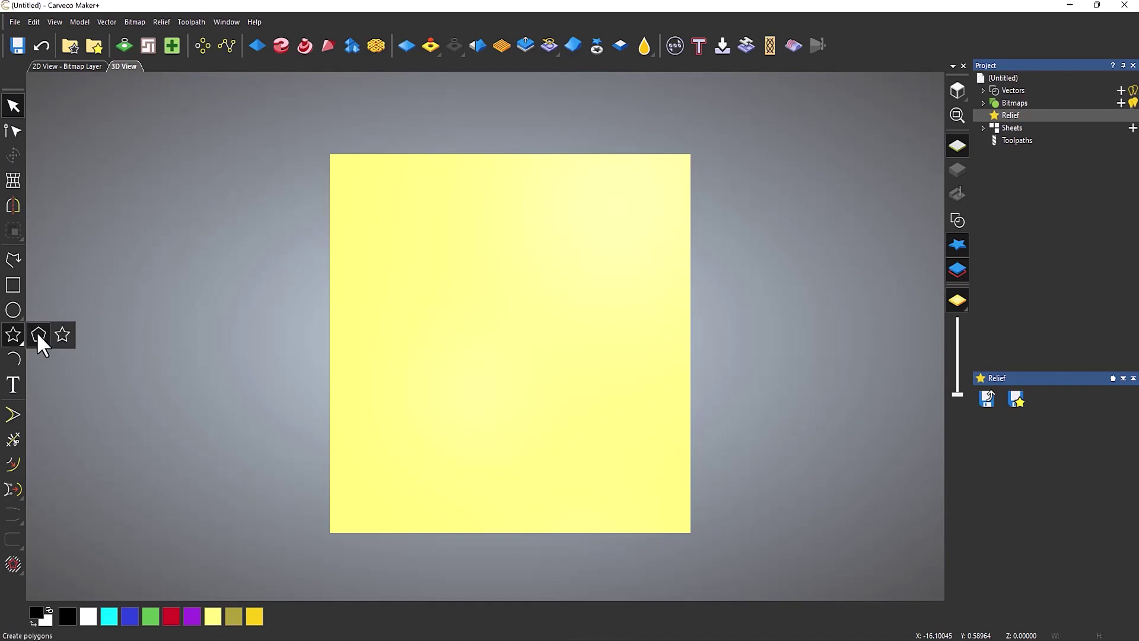
left_click(38, 332)
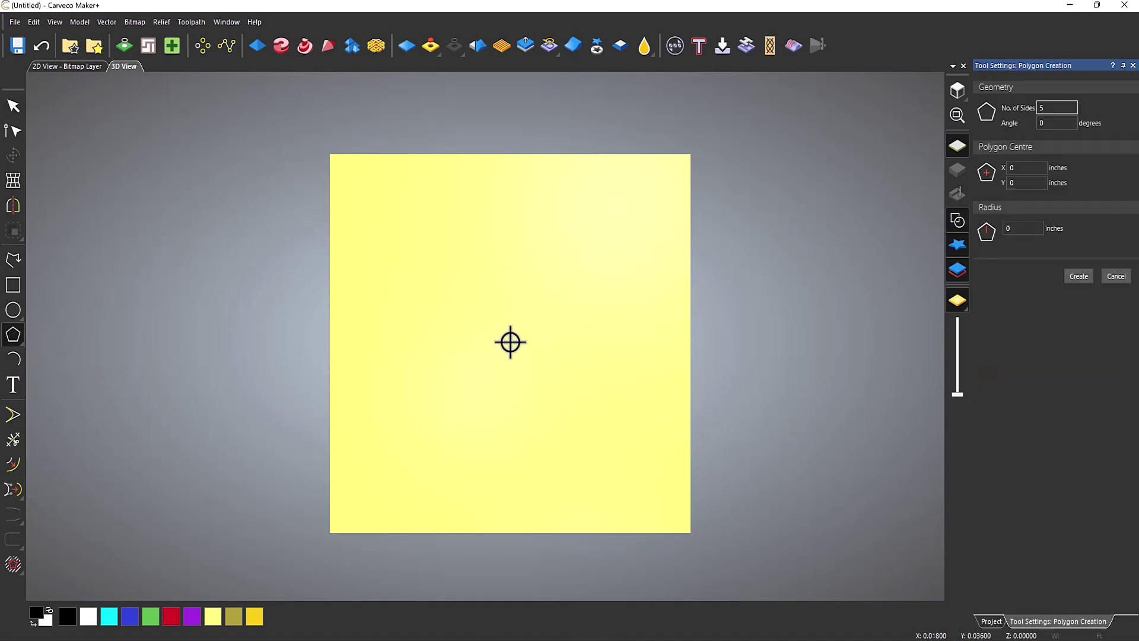
left_click_drag(509, 340, 615, 450)
key("Return")
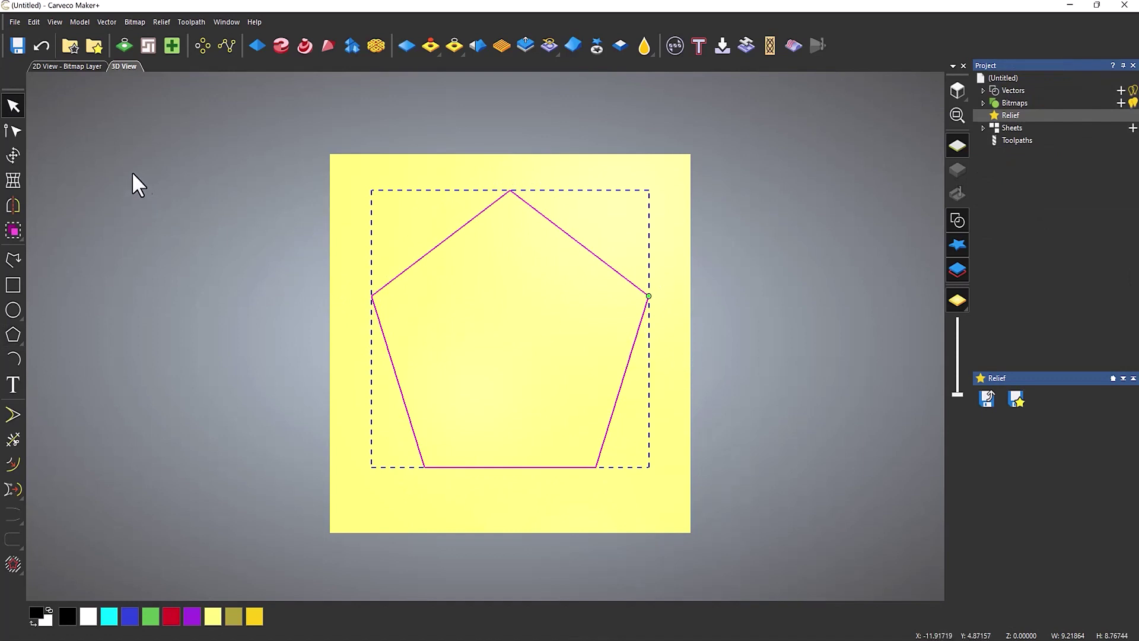
Delete the pentagon's left and right vertices to leave a triangle.
left_click(18, 126)
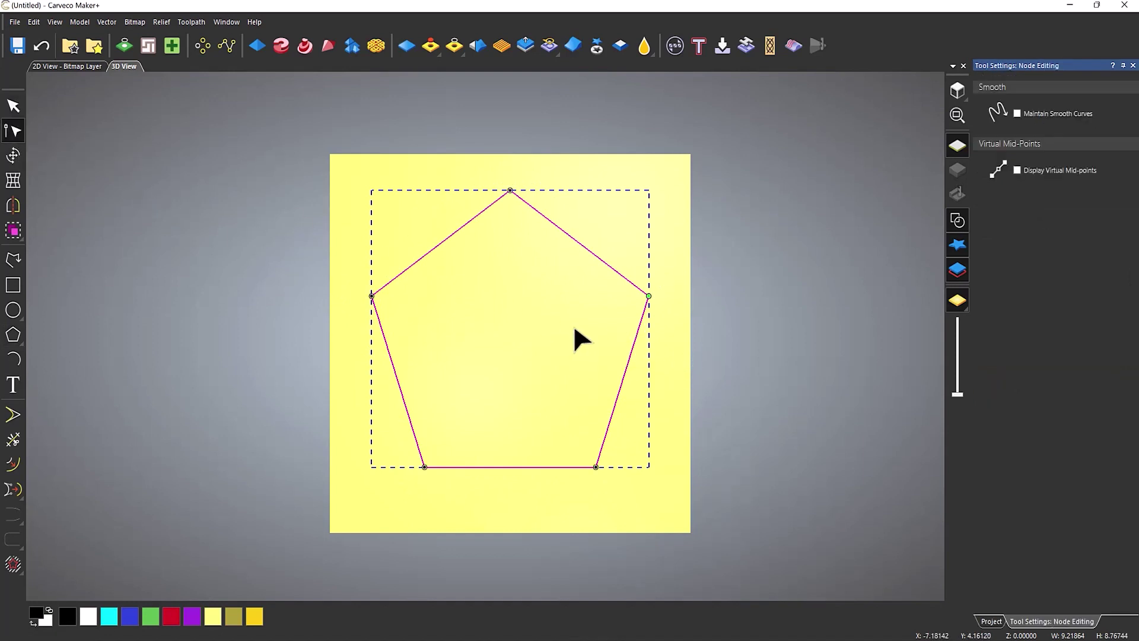
right_click(648, 296)
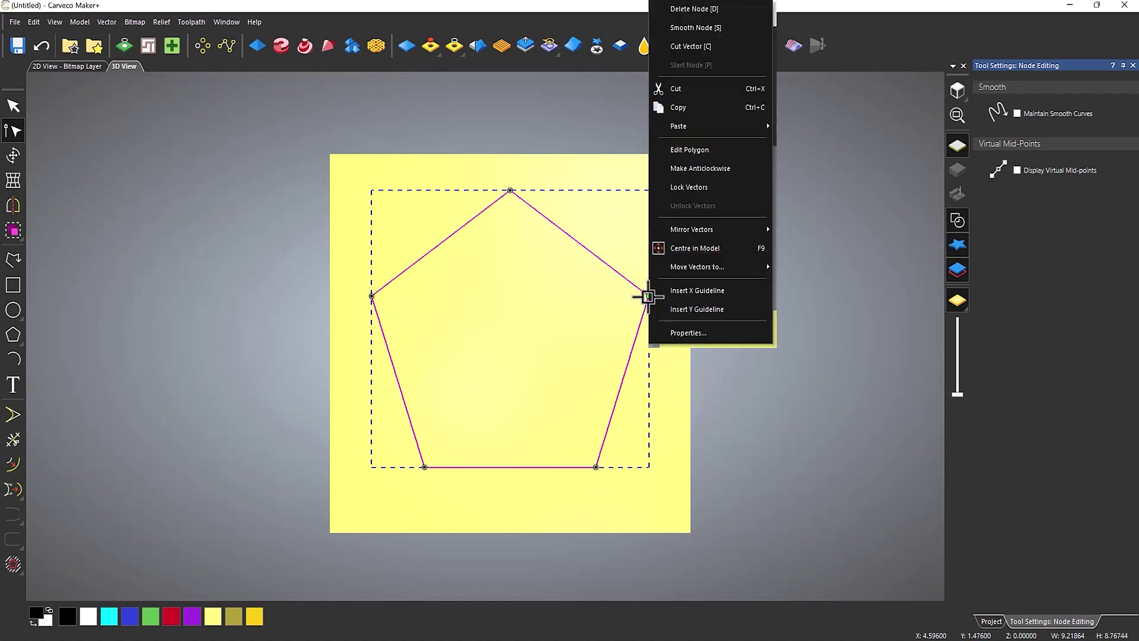
left_click(686, 11)
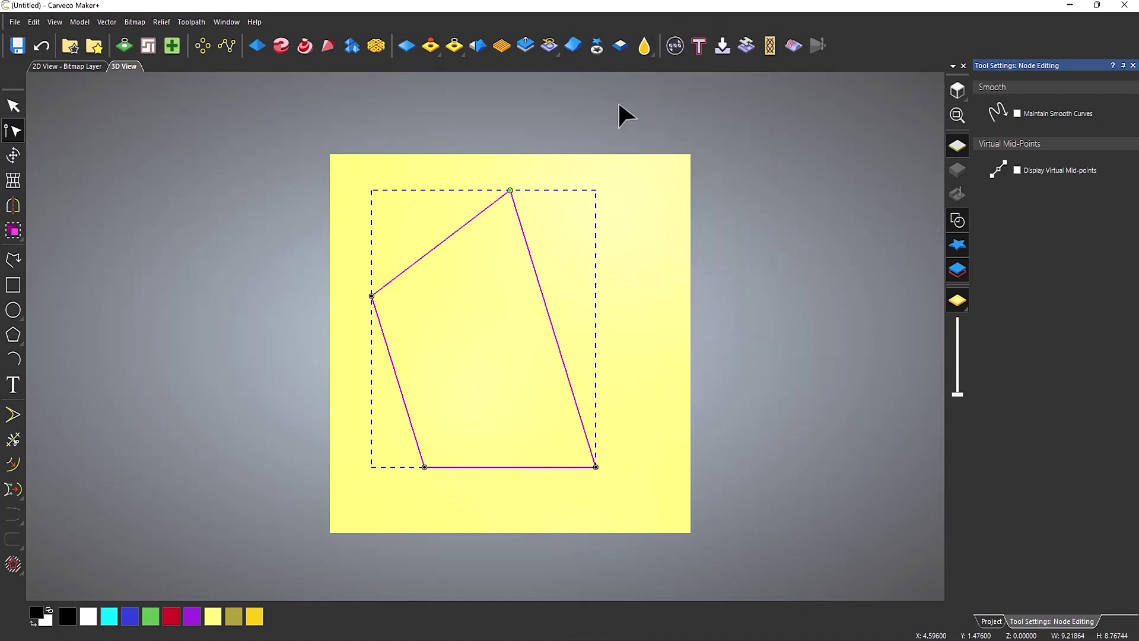
right_click(372, 296)
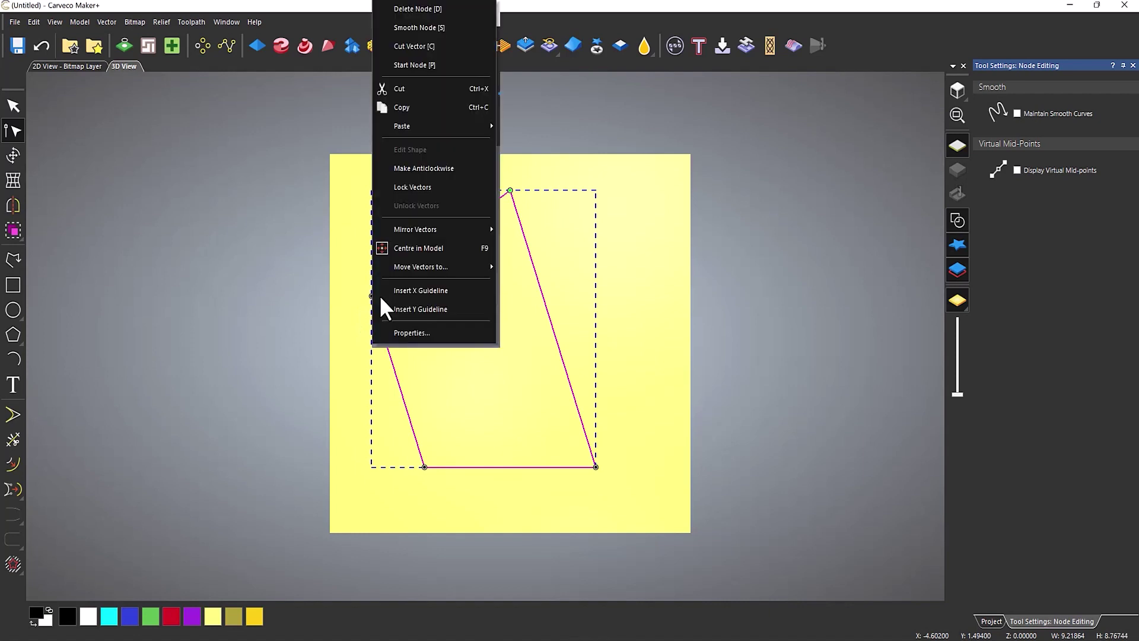
left_click(417, 10)
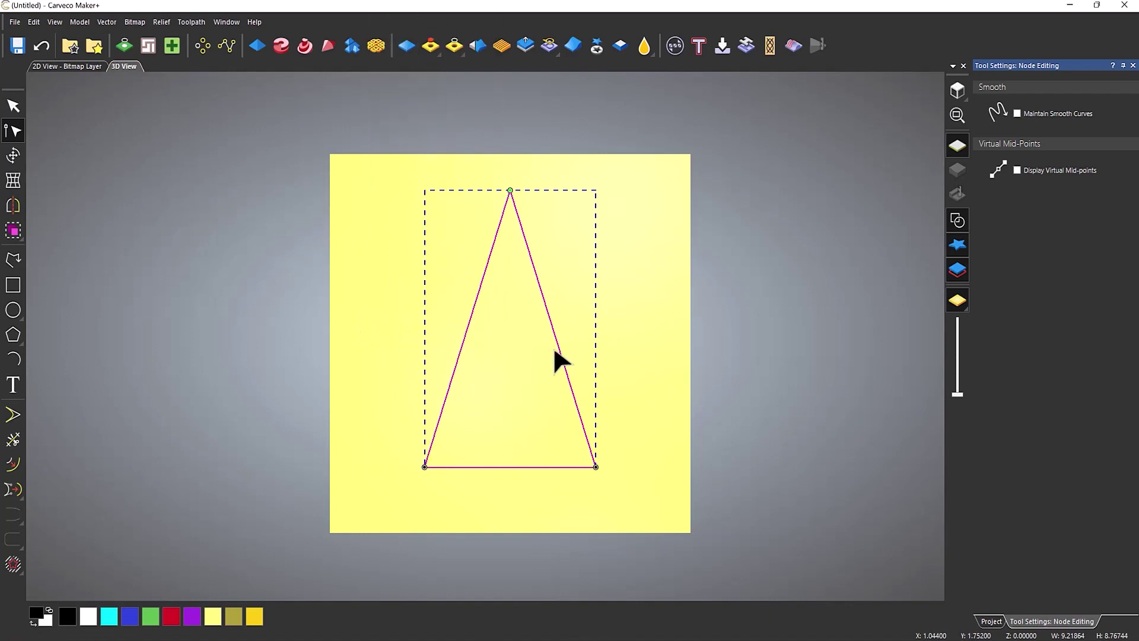
Add a mid node on the bottom edge and pull it up into an arrowhead notch.
right_click(532, 468)
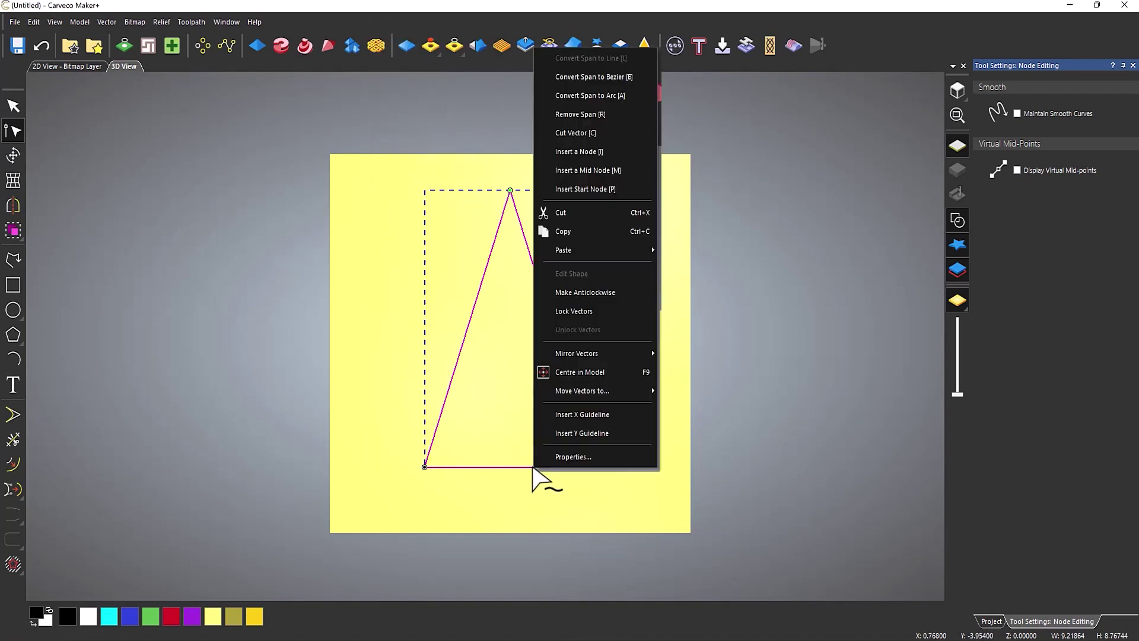
left_click(593, 170)
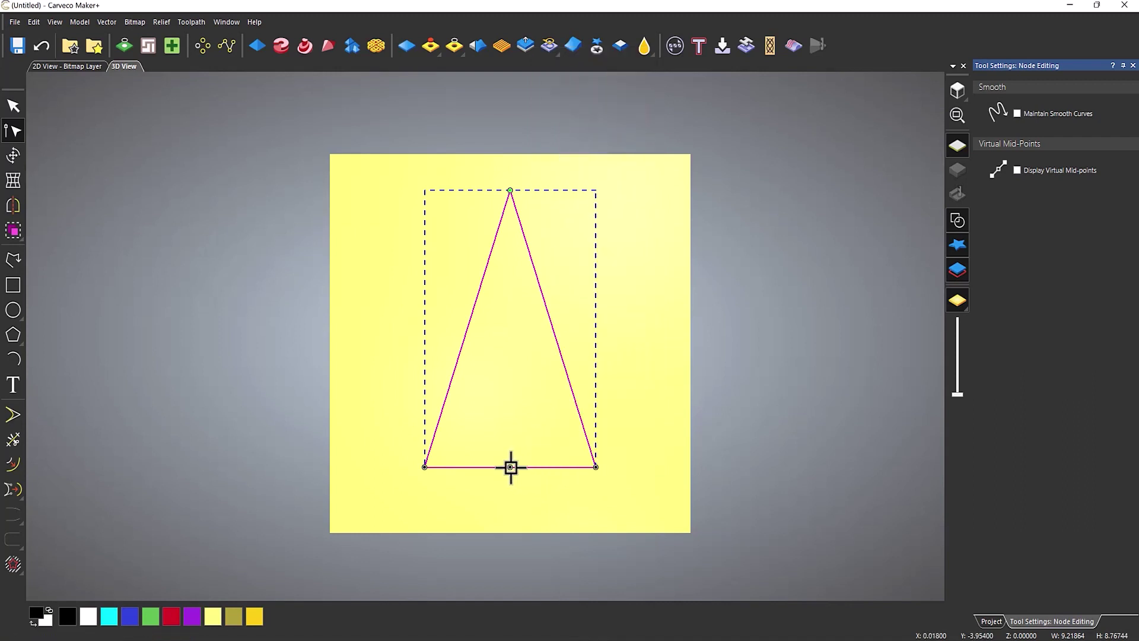
left_click_drag(510, 467, 510, 386)
key("alt")
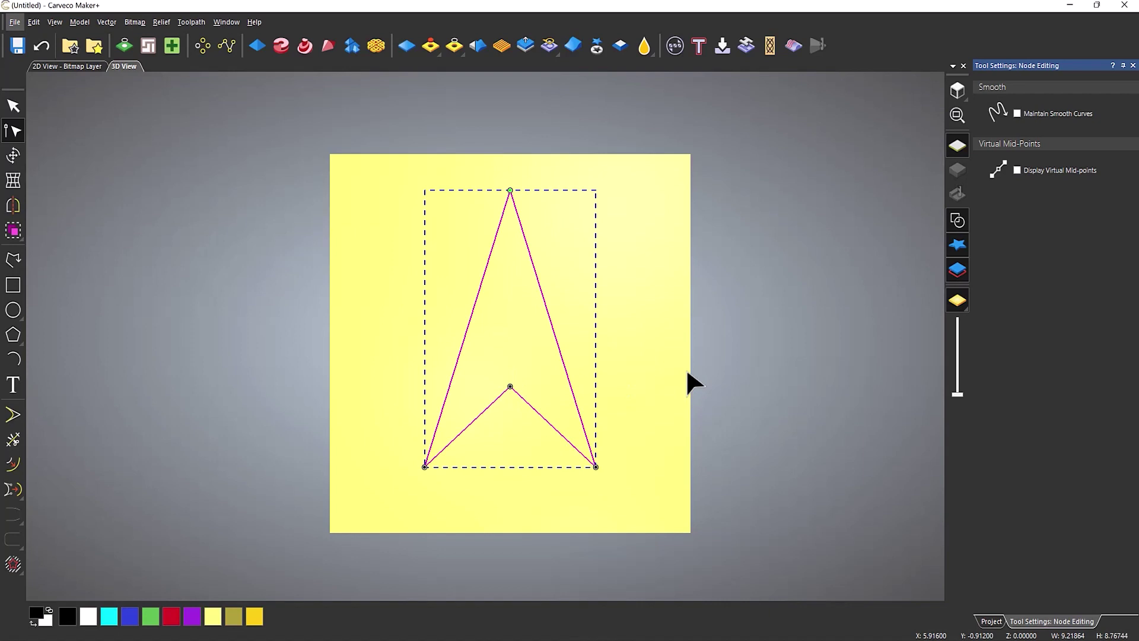
left_click(687, 374)
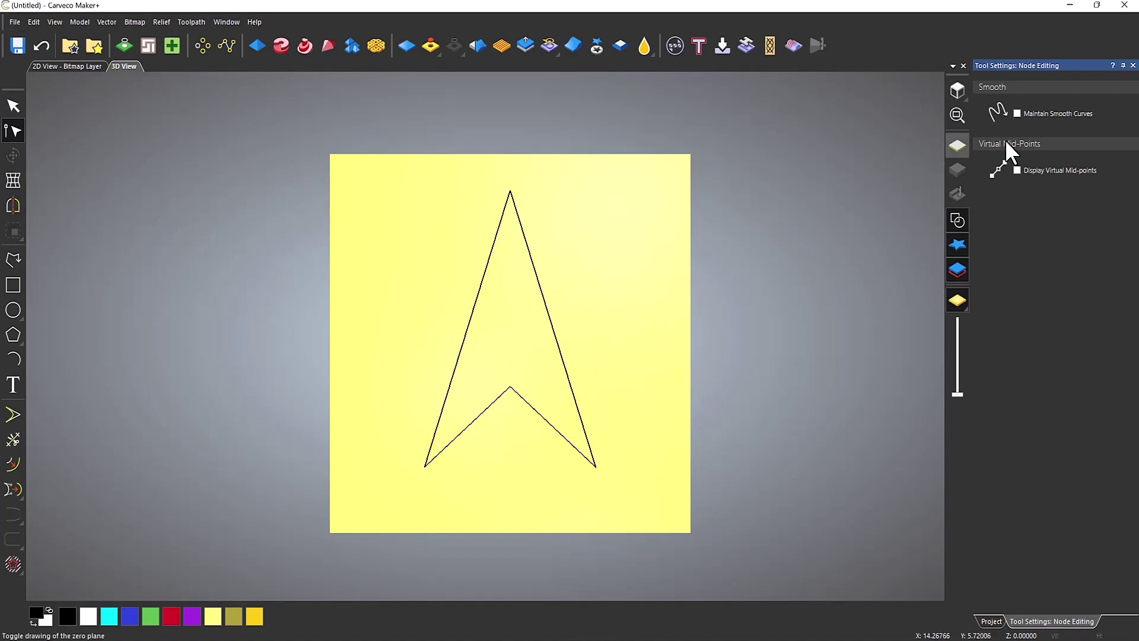
key("Escape")
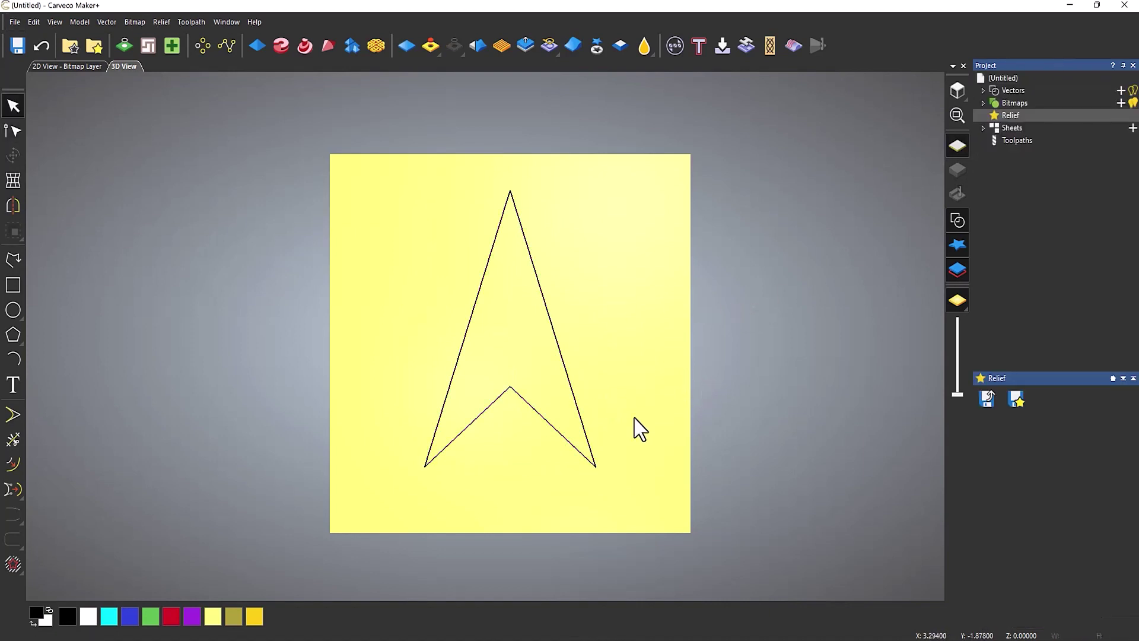
left_click_drag(638, 427, 682, 236)
scroll(510, 328, "up", 2)
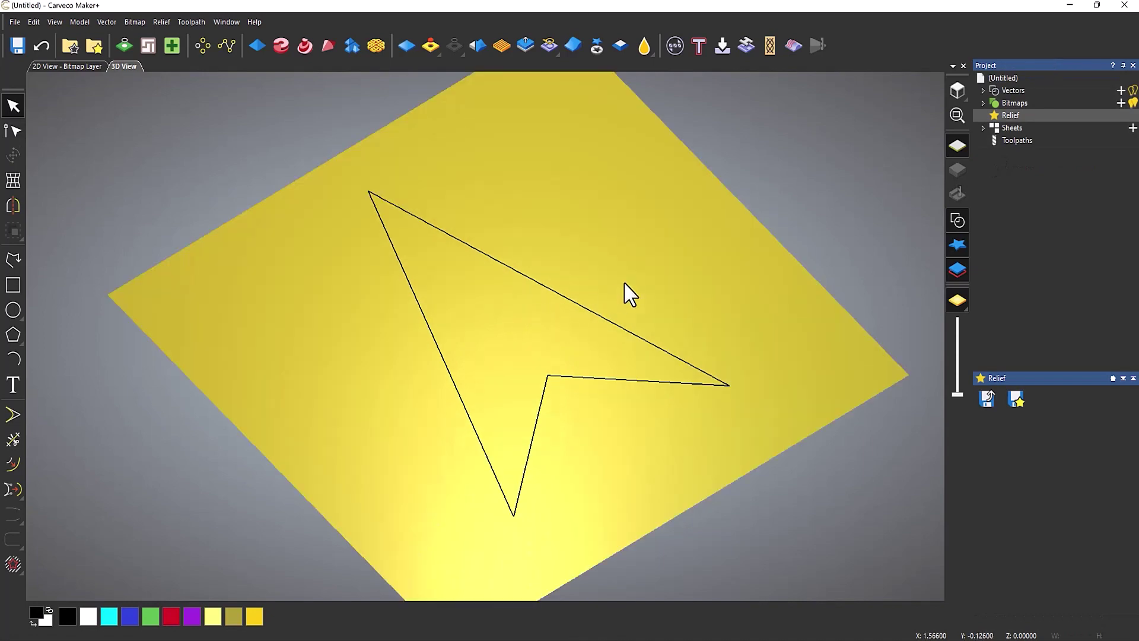
middle_click_drag(673, 262, 667, 265)
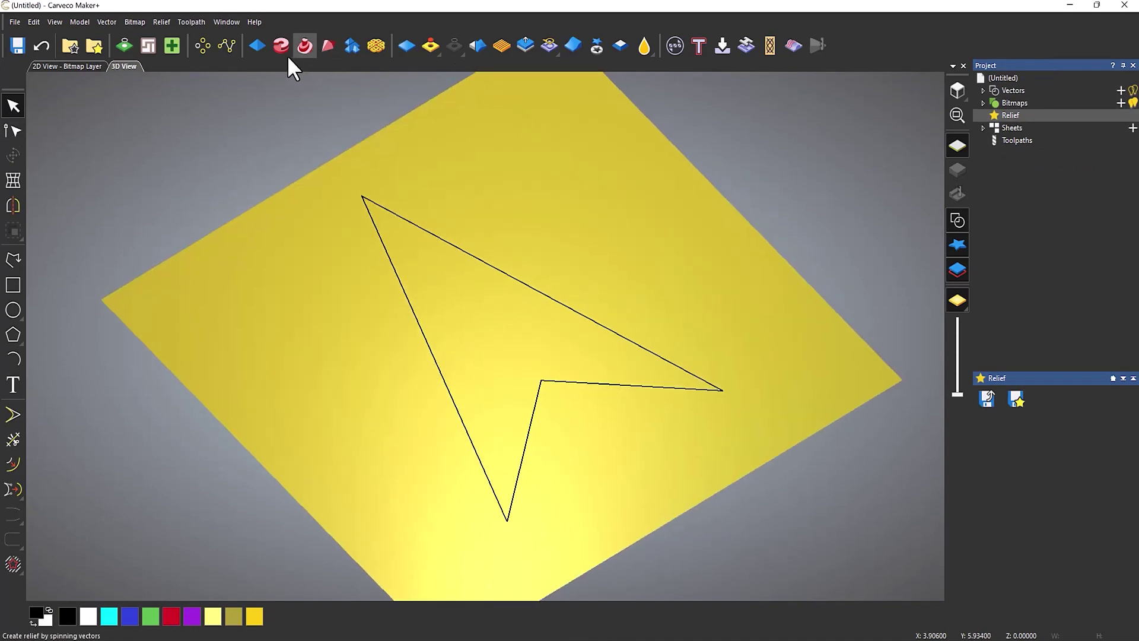
left_click(262, 48)
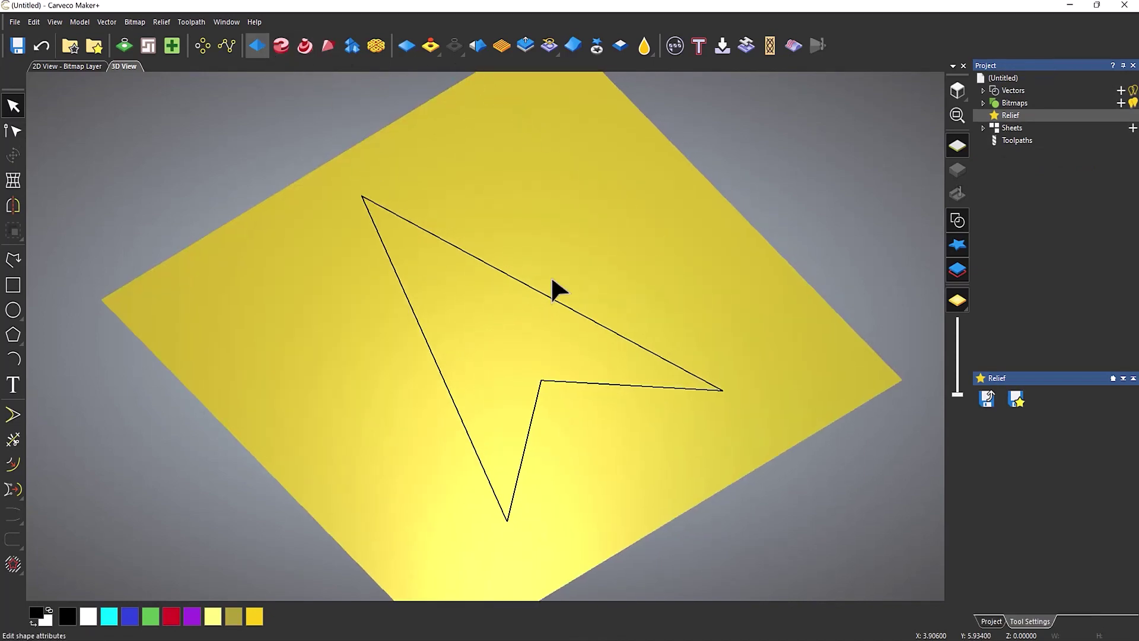
left_click(579, 358)
left_click(1003, 132)
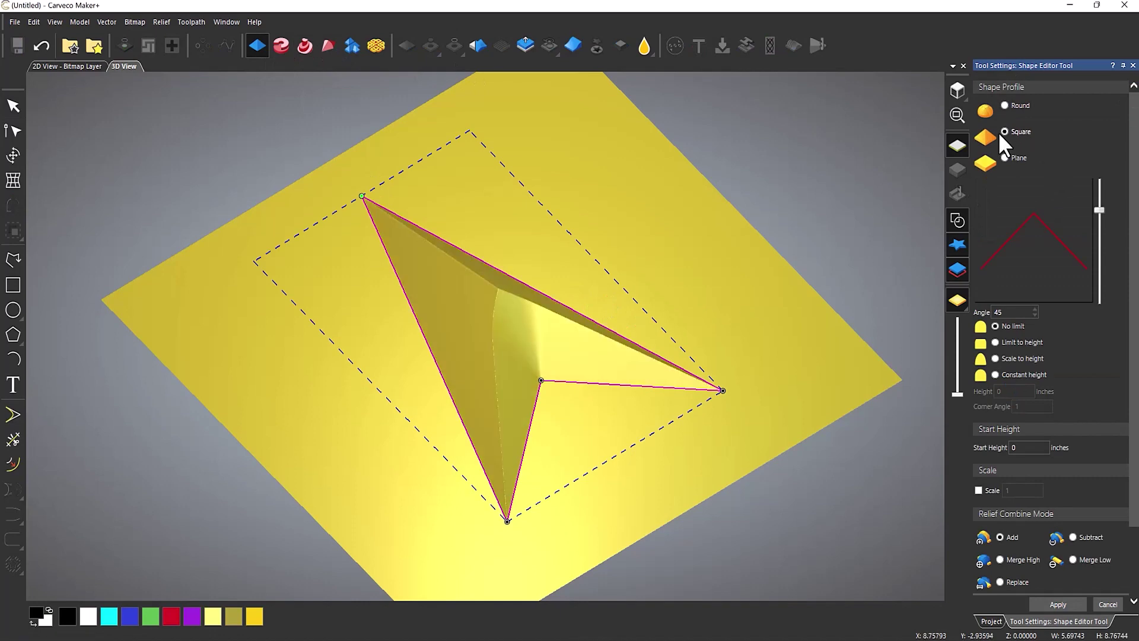
scroll(517, 294, "up", 3)
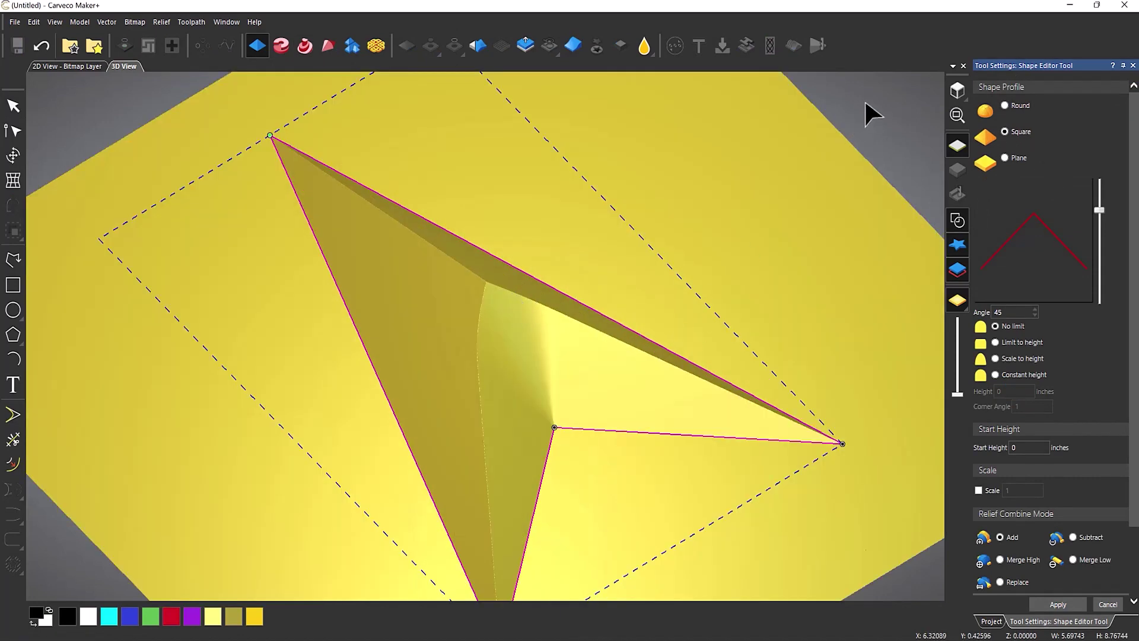
left_click(957, 90)
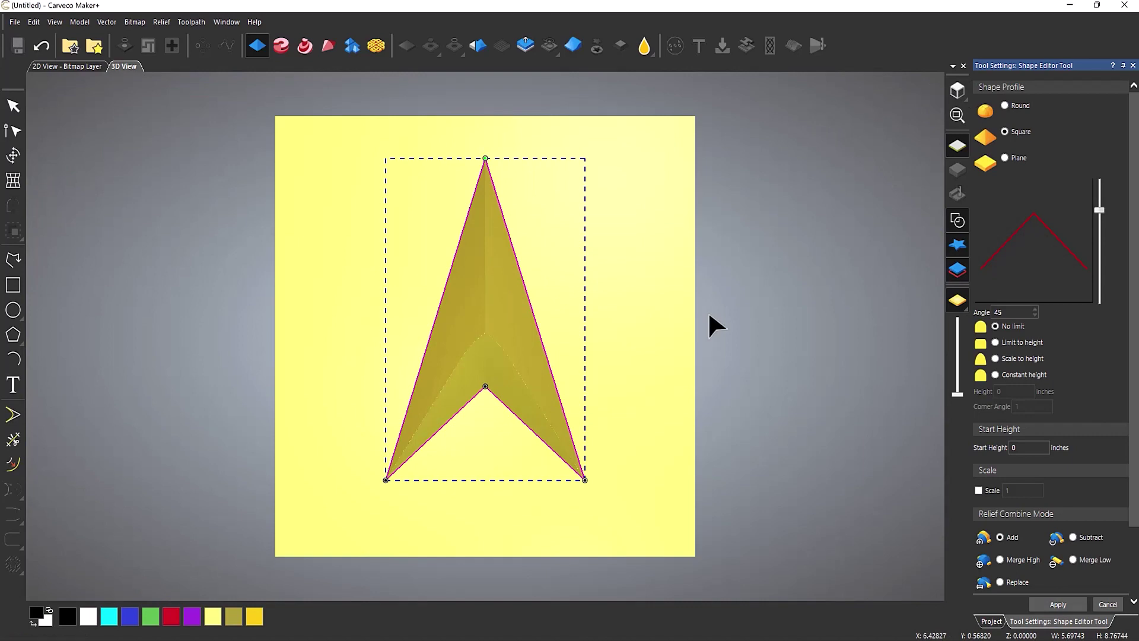
scroll(474, 363, "up", 5)
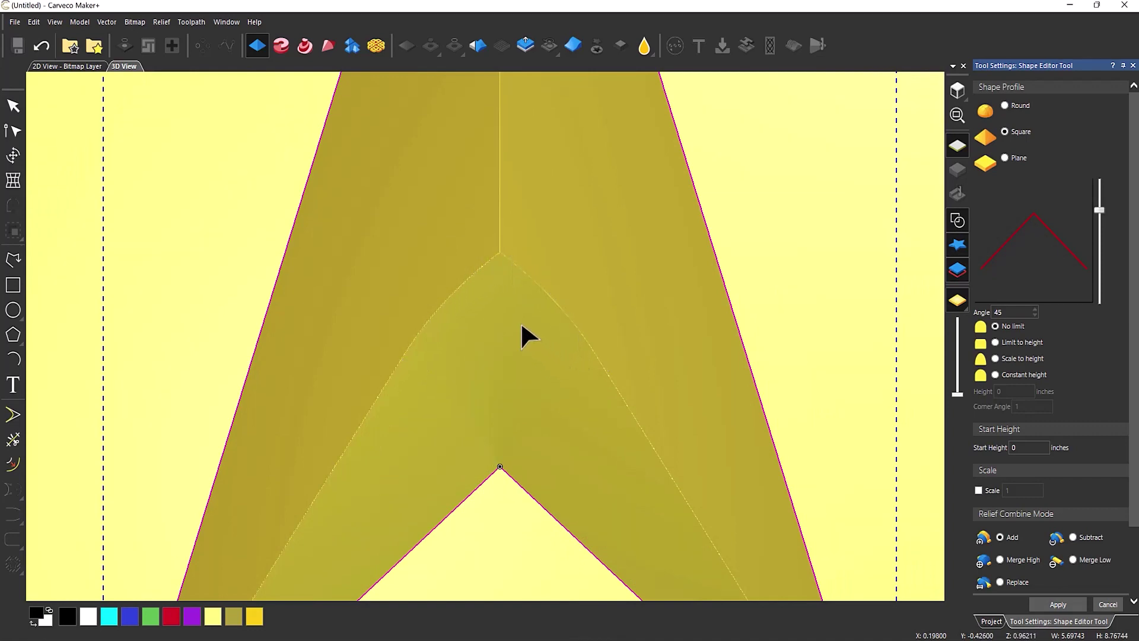
left_click(1133, 66)
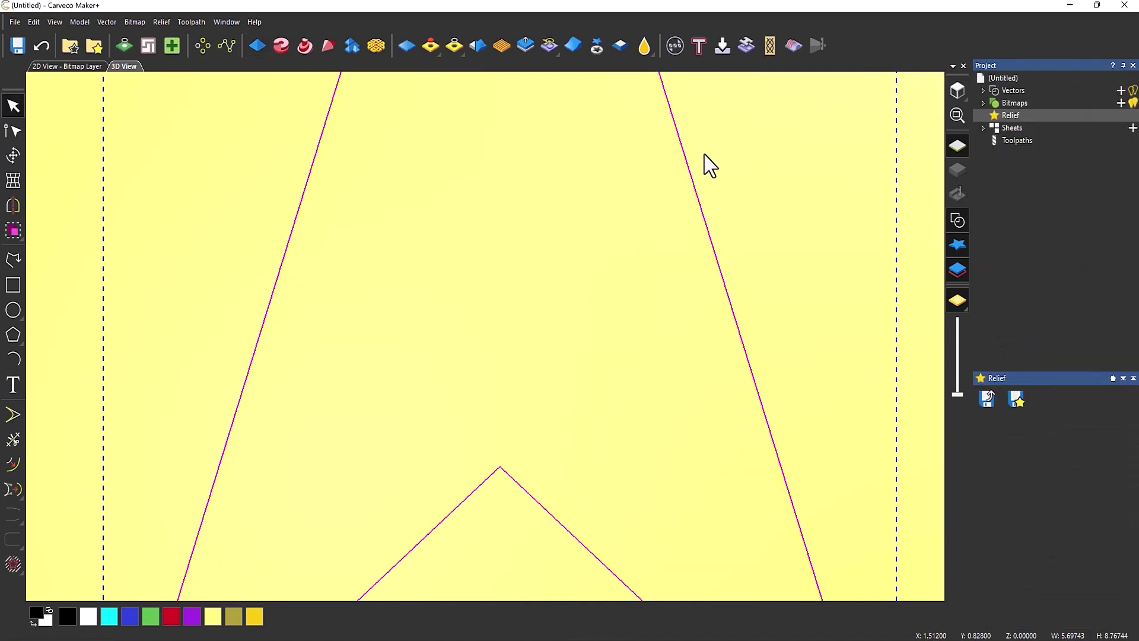
Apply a Contour Blend relief to the arrowhead outline.
left_click(355, 45)
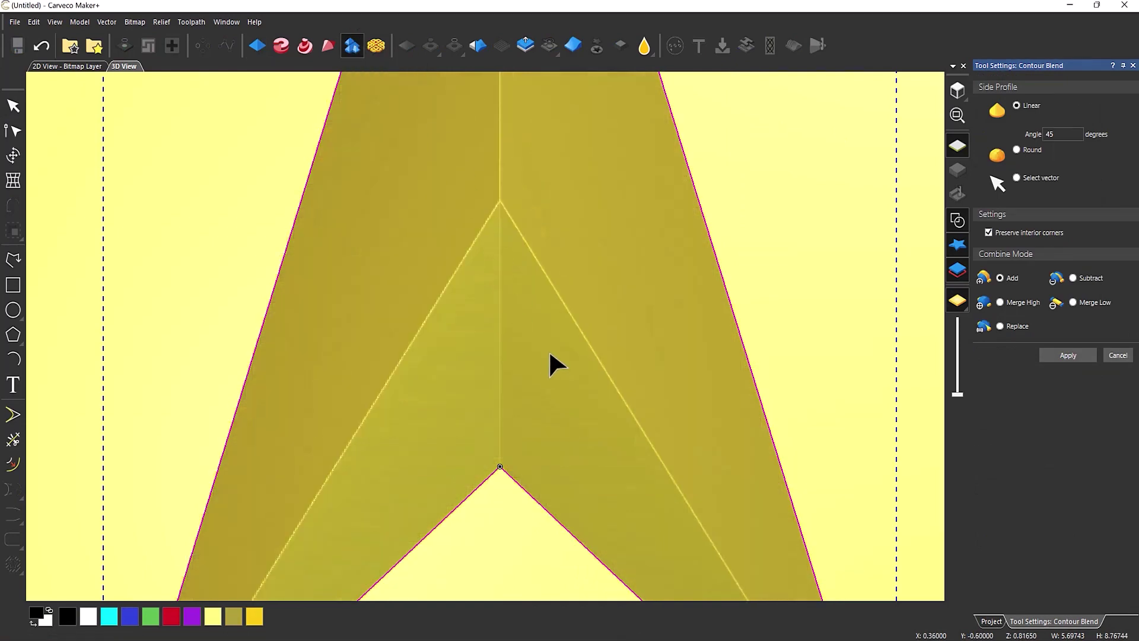
scroll(560, 343, "down", 5)
left_click_drag(553, 395, 656, 210)
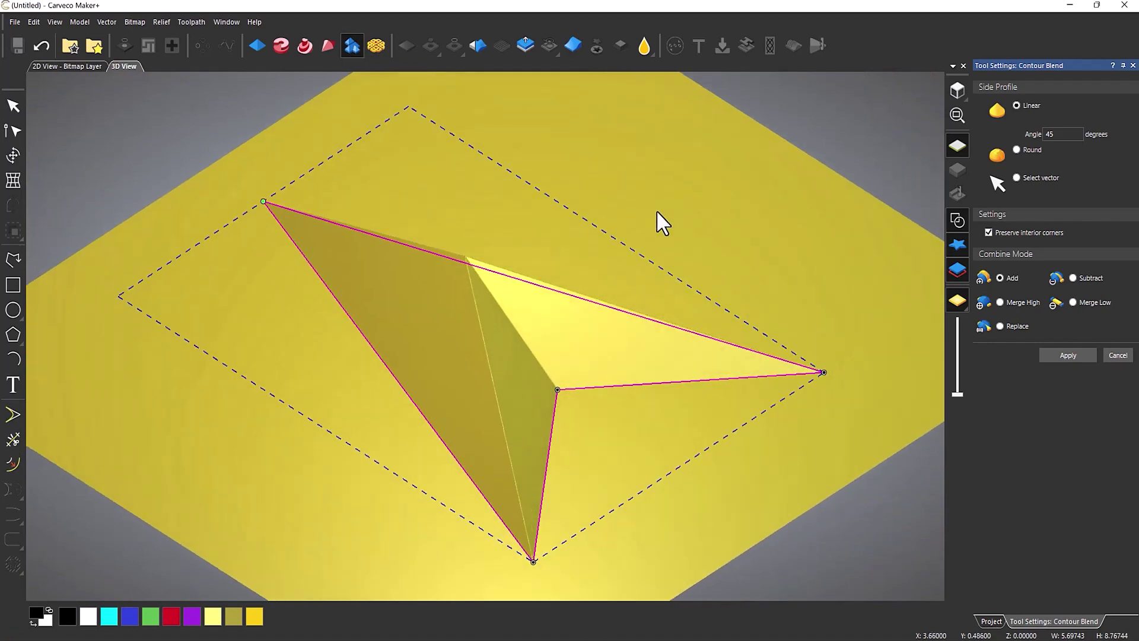
left_click(1068, 357)
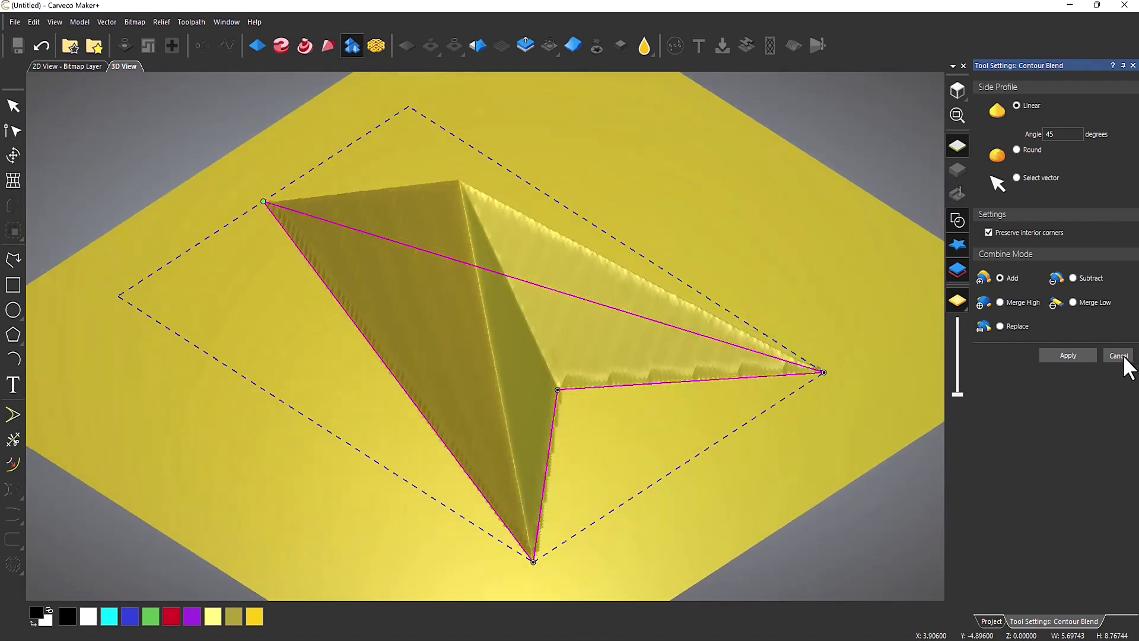
left_click(1119, 356)
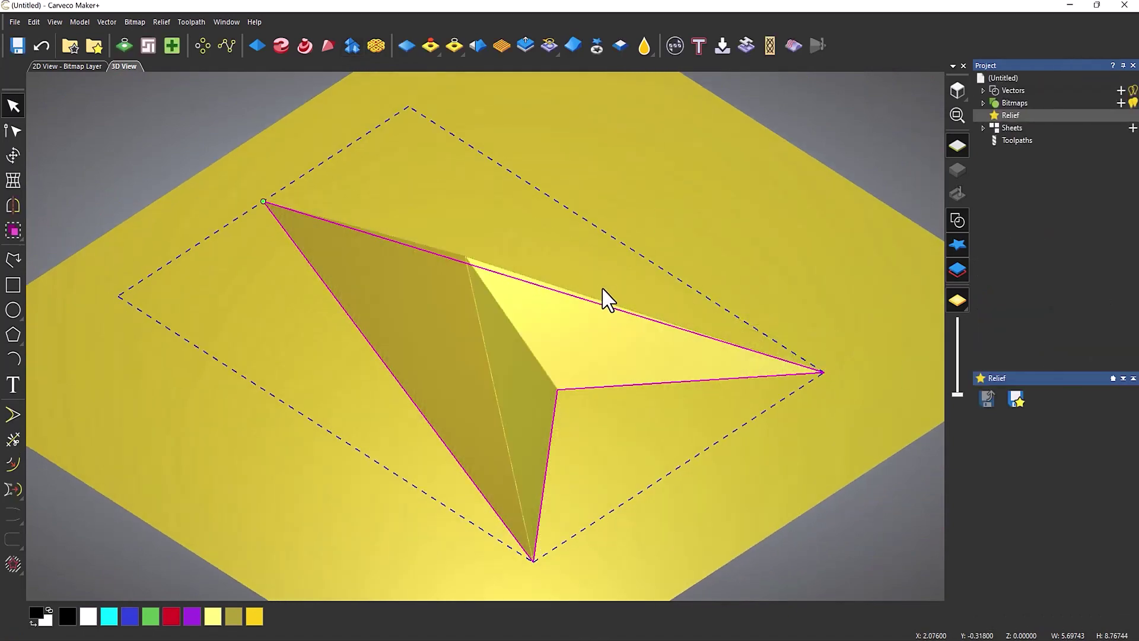
Lower the arrowhead relief's height with Scale Relief.
left_click(596, 252)
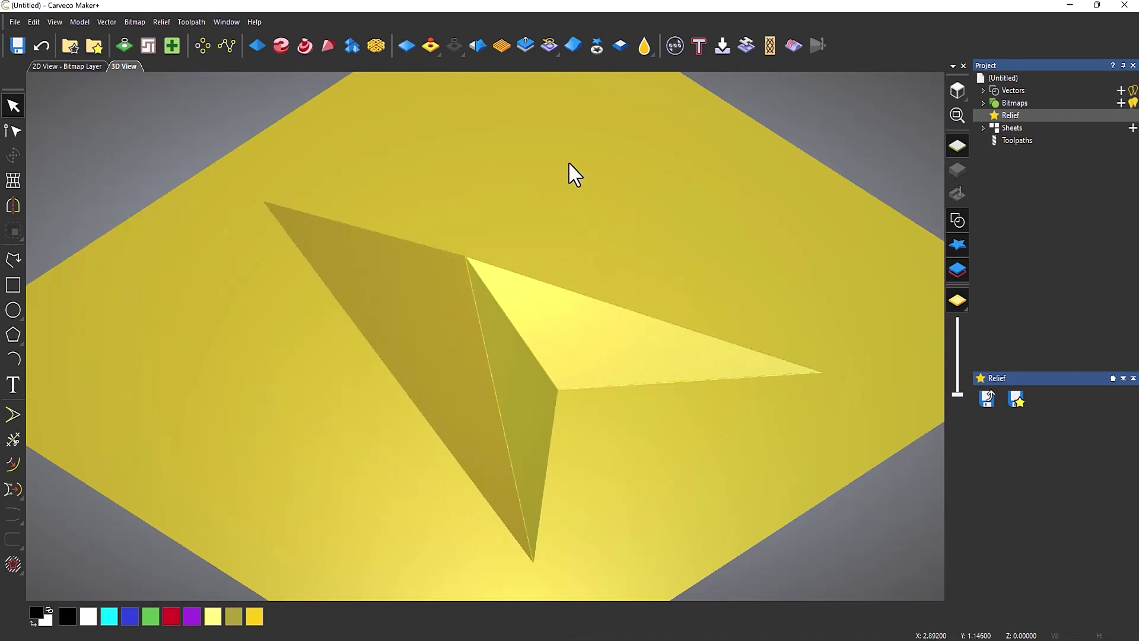
left_click(525, 45)
mouse_move(491, 297)
left_mouse_down()
mouse_move(490, 333)
mouse_move(490, 237)
mouse_move(498, 319)
left_mouse_up()
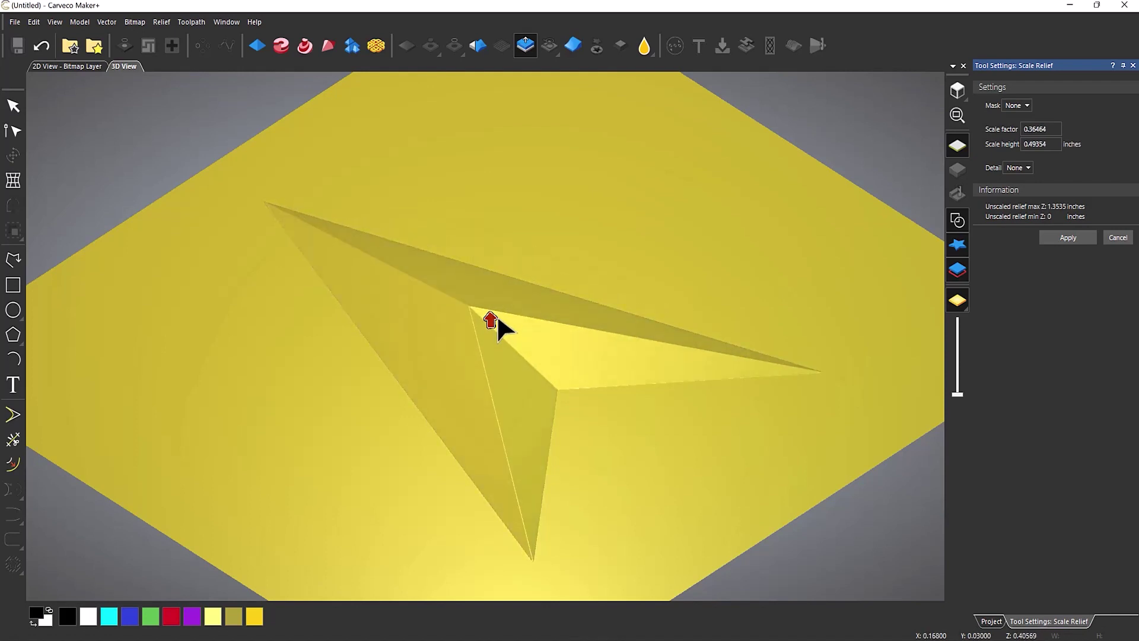
left_click(1047, 241)
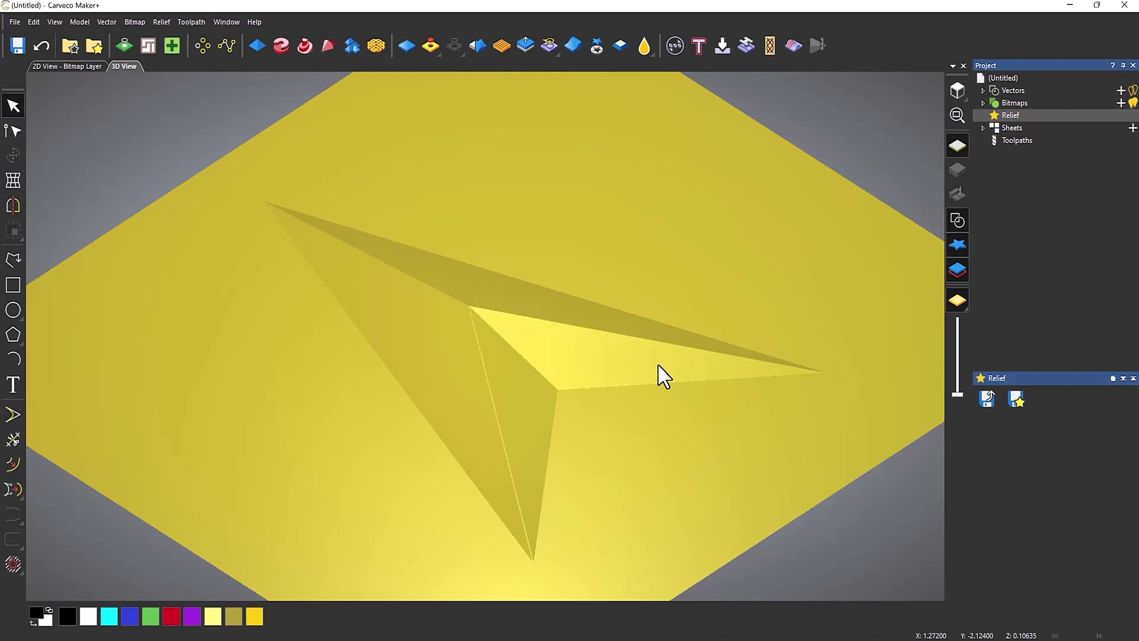